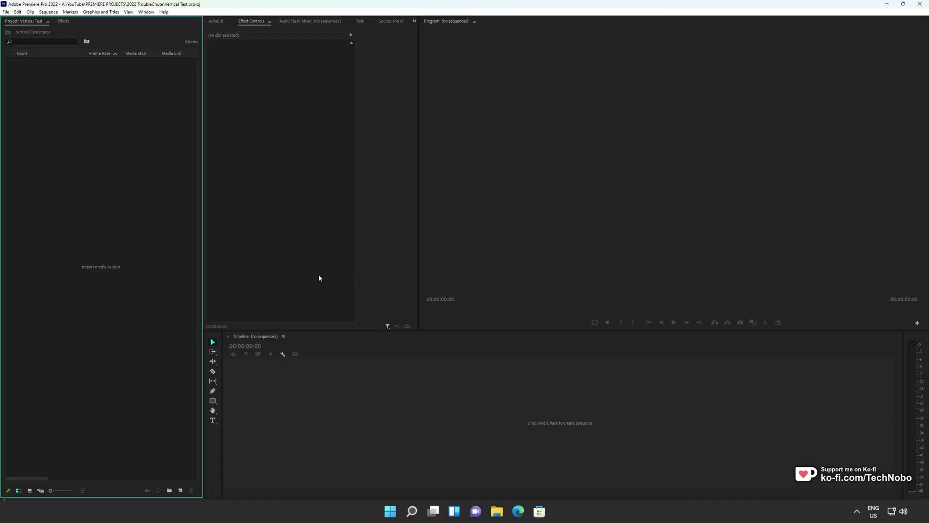
Start a new sequence and set its timebase to 30 frames per second
{"action": "right_click", "coordinate": [130, 237]}
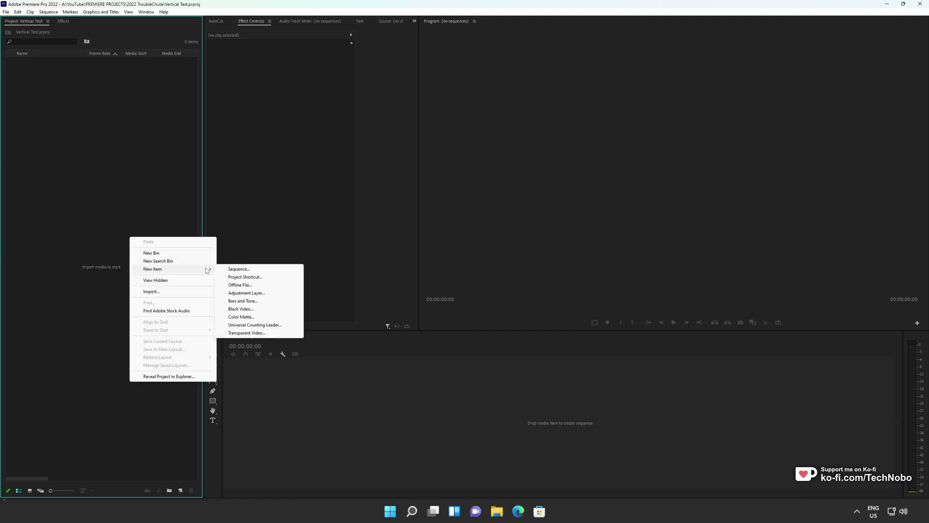
{"action": "left_click", "coordinate": [229, 269]}
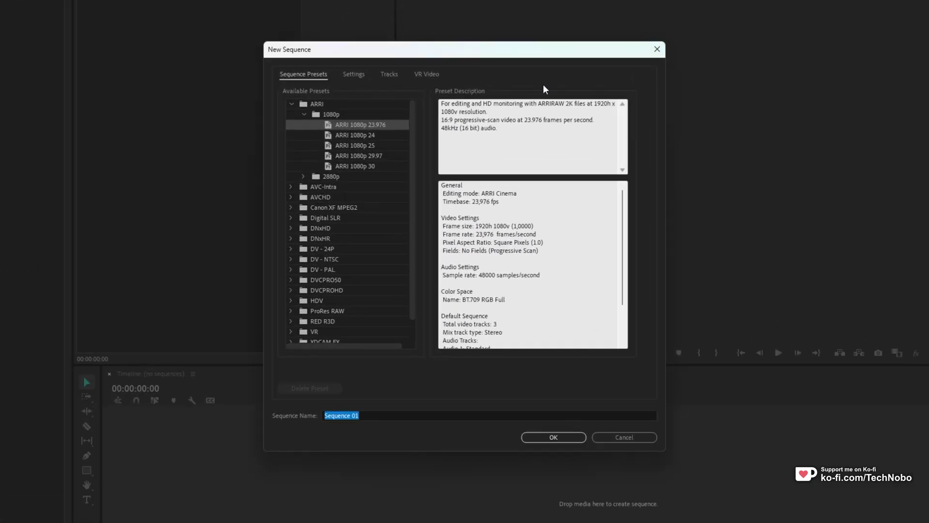
{"action": "left_click", "coordinate": [359, 75]}
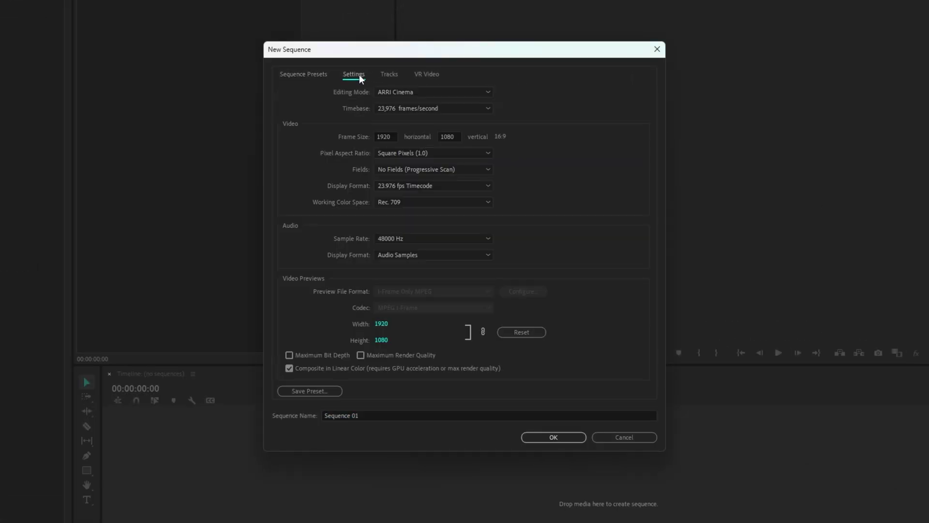
{"action": "left_click", "coordinate": [419, 107]}
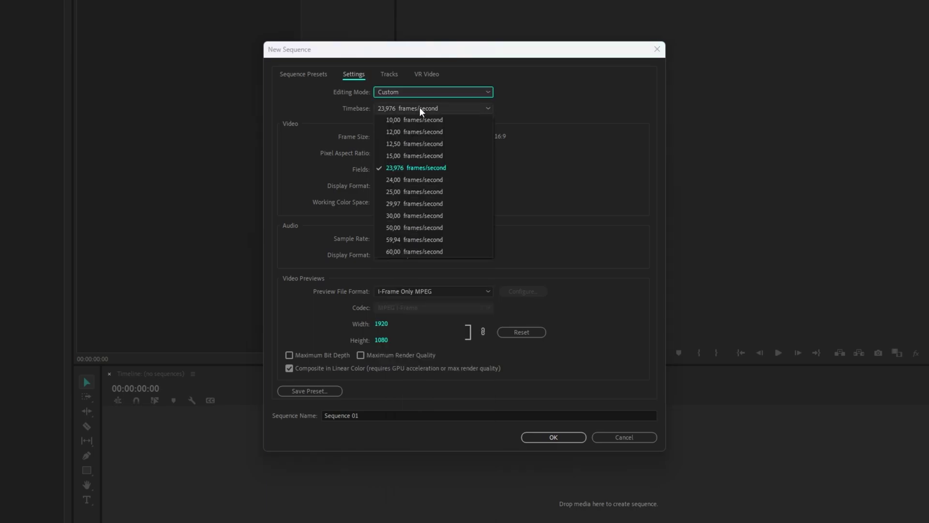
{"action": "left_click", "coordinate": [437, 217]}
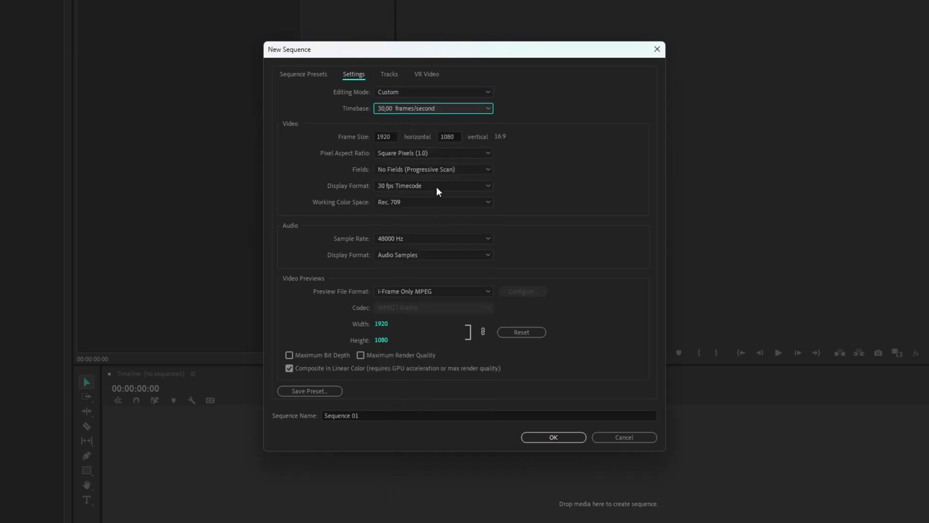
Enter a 1080 × 1920 frame size in the sequence settings
{"action": "left_click", "coordinate": [396, 137]}
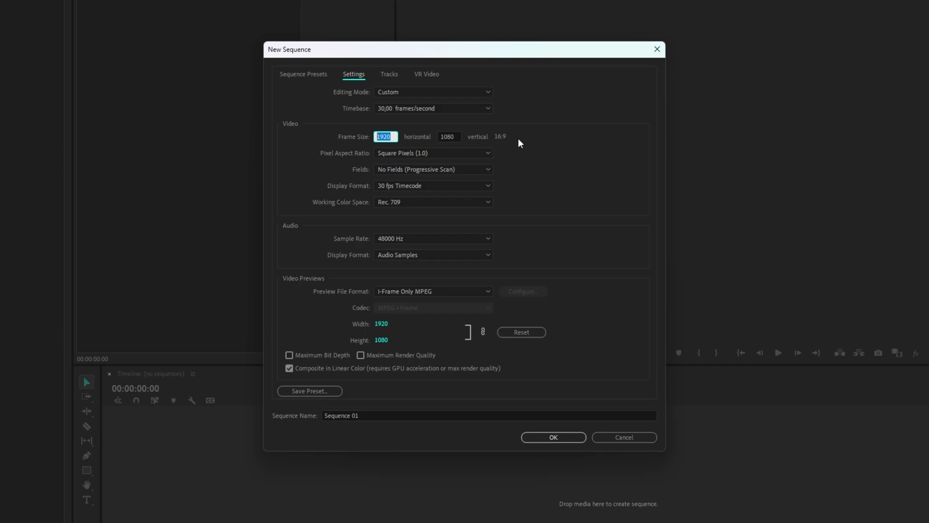
{"action": "type", "text": "1080"}
{"action": "key", "text": "Tab"}
{"action": "type", "text": "1920"}
{"action": "key", "text": "Tab"}
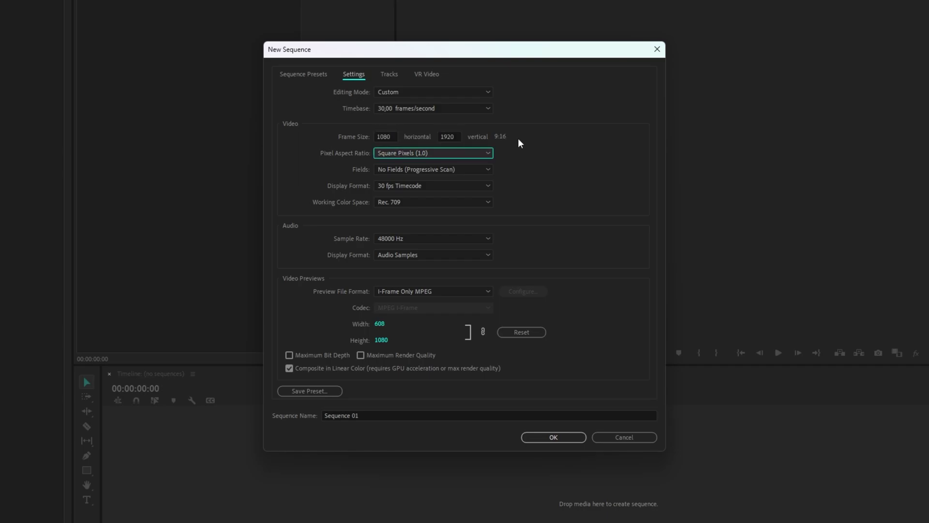
Try a 4:5 frame size of 1080 × 1350
{"action": "left_click", "coordinate": [392, 139]}
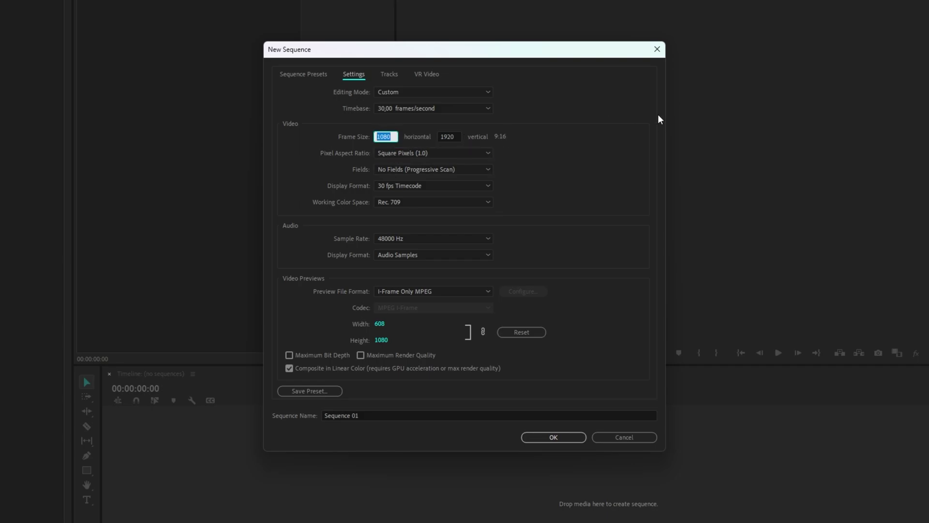
{"action": "type", "text": "1080"}
{"action": "key", "text": "Tab"}
{"action": "type", "text": "1350"}
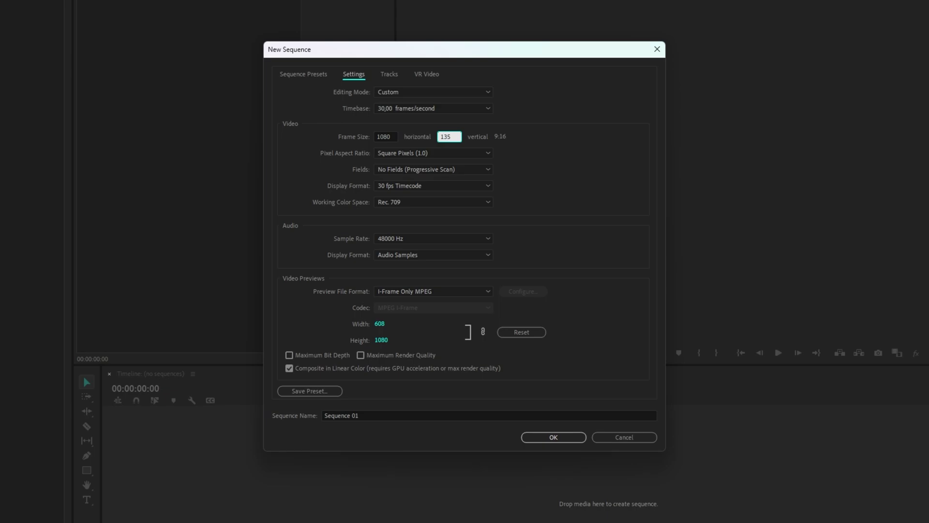
{"action": "key", "text": "Tab"}
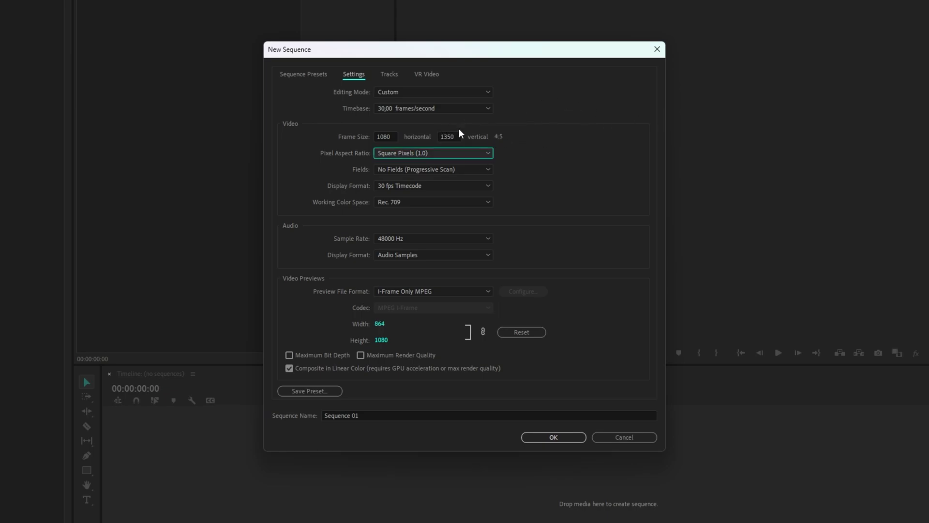
Set the frame height back to 1920 for a 9:16 frame
{"action": "left_click", "coordinate": [385, 137]}
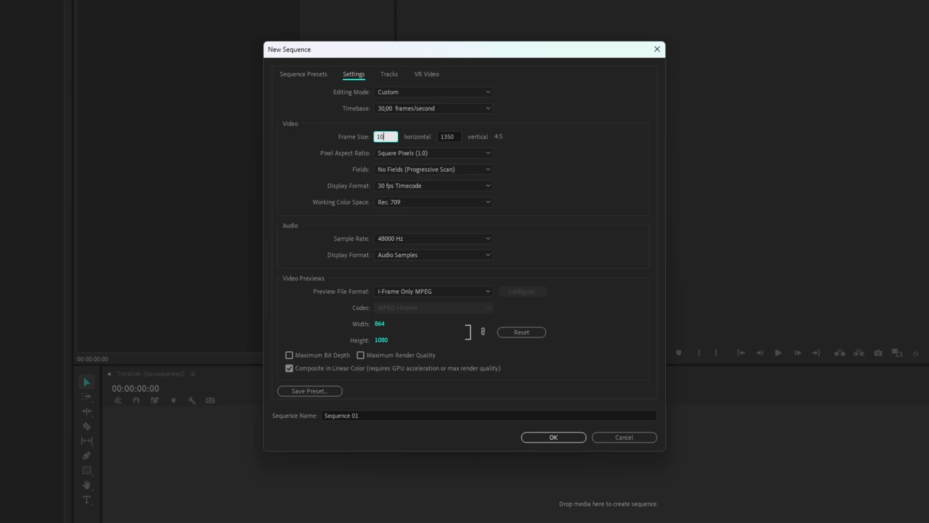
{"action": "key", "text": "Tab"}
{"action": "type", "text": "1920"}
{"action": "left_click", "coordinate": [589, 155]}
Create Sequence 01, import 100k Play button.mp4 onto its timeline, keeping the vertical settings
{"action": "left_click", "coordinate": [550, 439]}
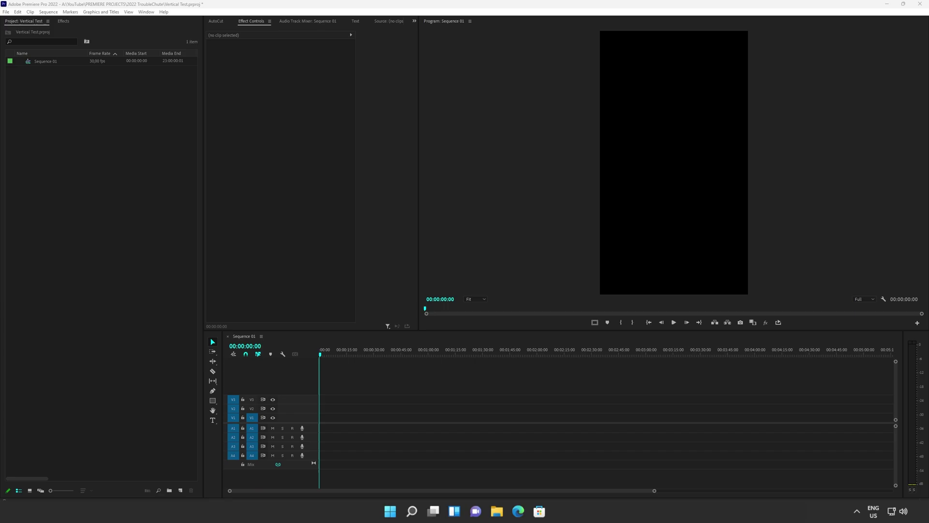
{"action": "left_click_drag", "start_coordinate": [529, 400], "coordinate": [107, 245]}
{"action": "left_click_drag", "start_coordinate": [54, 70], "coordinate": [287, 420]}
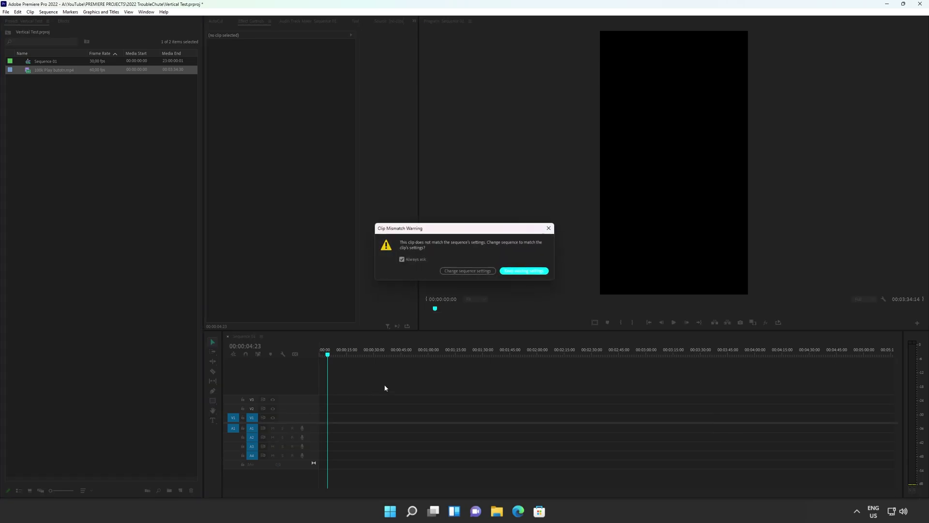
{"action": "left_click", "coordinate": [514, 271]}
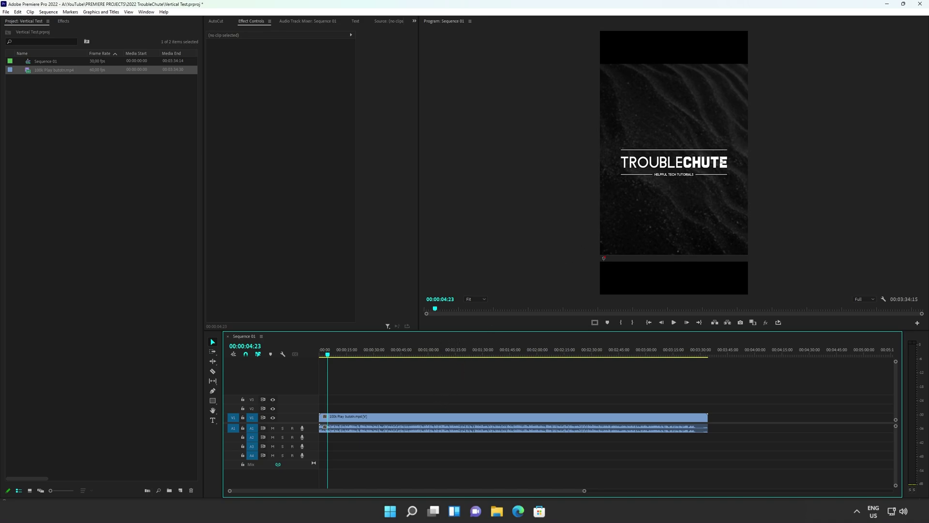
Scale the clip to 151 and move it to position 528, 960.4
{"action": "left_click", "coordinate": [375, 419]}
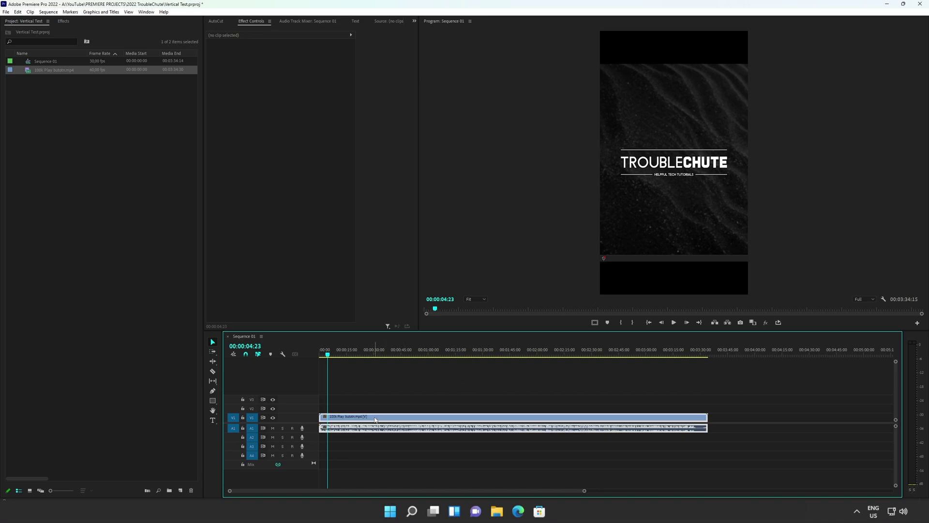
{"action": "left_click", "coordinate": [256, 22]}
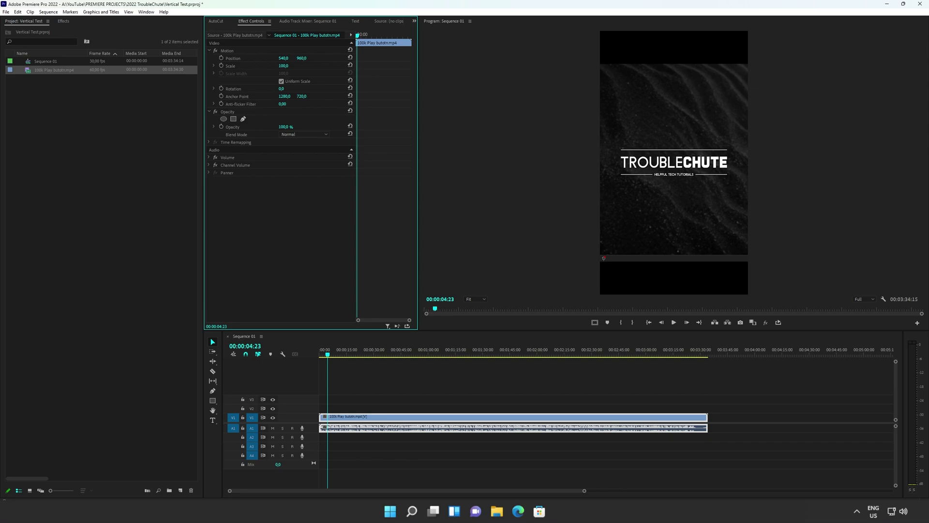
{"action": "left_click_drag", "start_coordinate": [283, 66], "coordinate": [332, 56]}
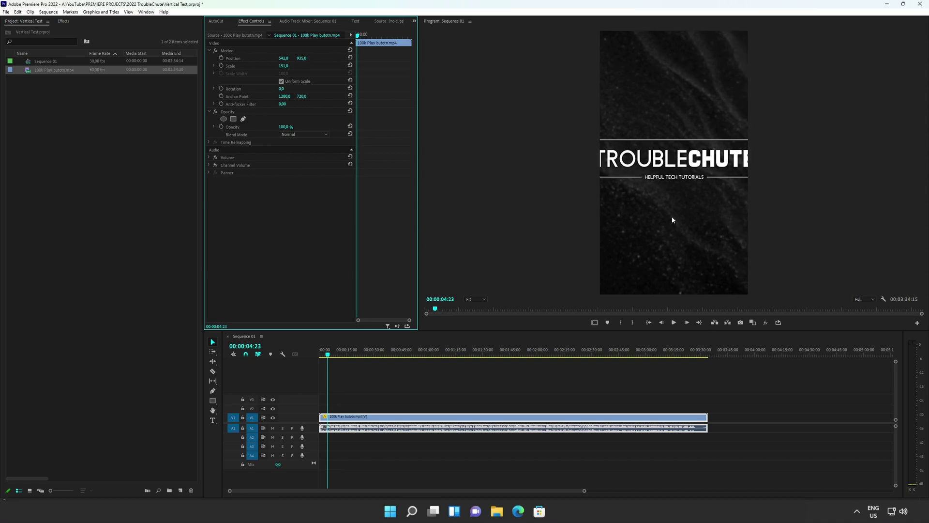
{"action": "left_click", "coordinate": [660, 201]}
{"action": "mouse_move", "coordinate": [684, 187]}
{"action": "left_mouse_down"}
{"action": "mouse_move", "coordinate": [684, 242]}
{"action": "mouse_move", "coordinate": [658, 242]}
{"action": "mouse_move", "coordinate": [690, 242]}
{"action": "mouse_move", "coordinate": [682, 185]}
{"action": "left_mouse_up"}
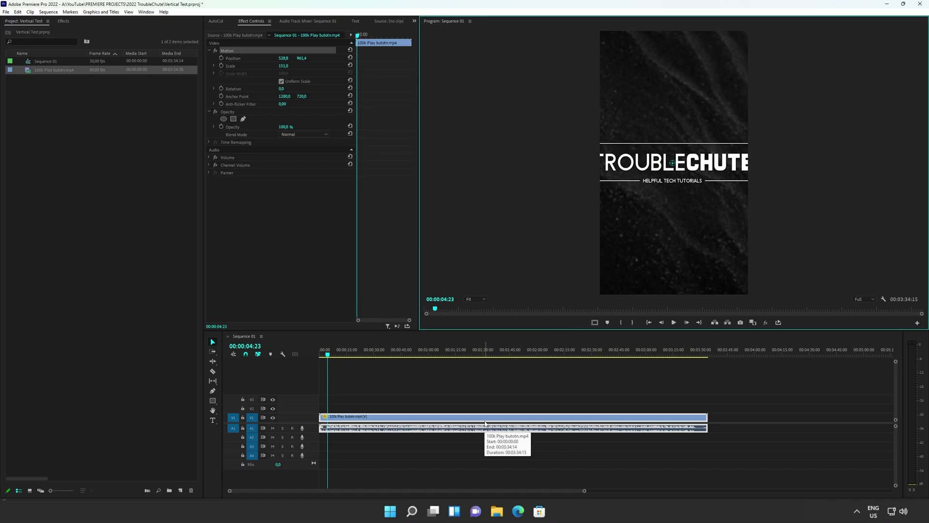
Reframe the plaque footage, scale the clip to 69%, and Alt-drag a copy onto V2
{"action": "left_click", "coordinate": [595, 350]}
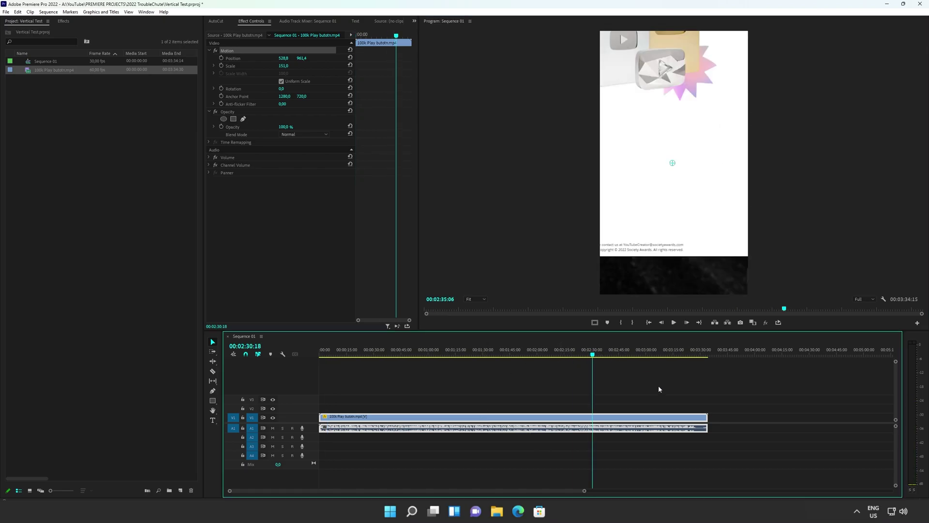
{"action": "left_click", "coordinate": [649, 353]}
{"action": "left_click_drag", "start_coordinate": [650, 353], "coordinate": [678, 353]}
{"action": "left_click_drag", "start_coordinate": [702, 234], "coordinate": [674, 190]}
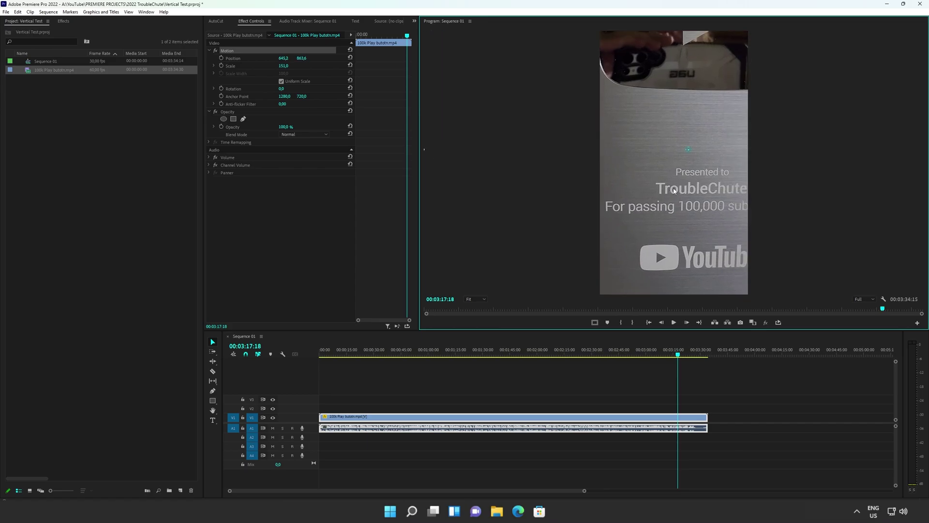
{"action": "left_click_drag", "start_coordinate": [676, 356], "coordinate": [670, 356]}
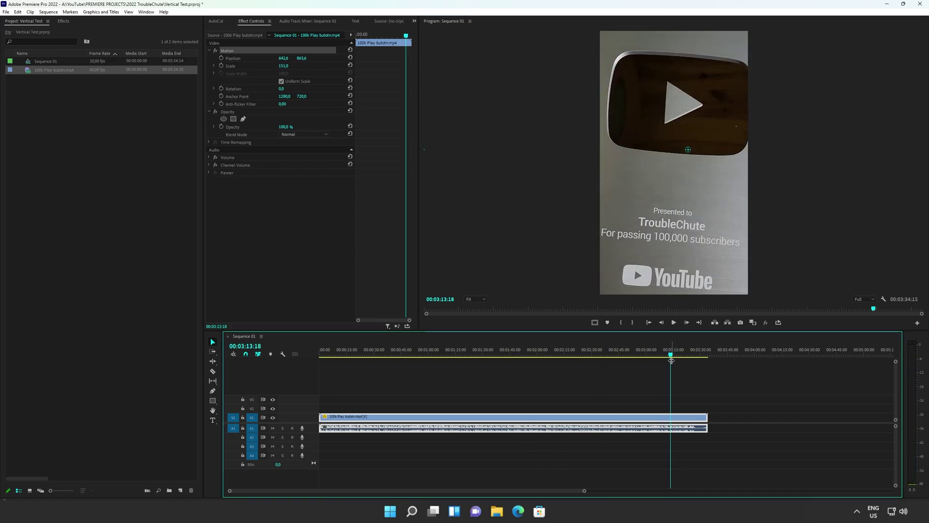
{"action": "left_click_drag", "start_coordinate": [674, 250], "coordinate": [700, 239]}
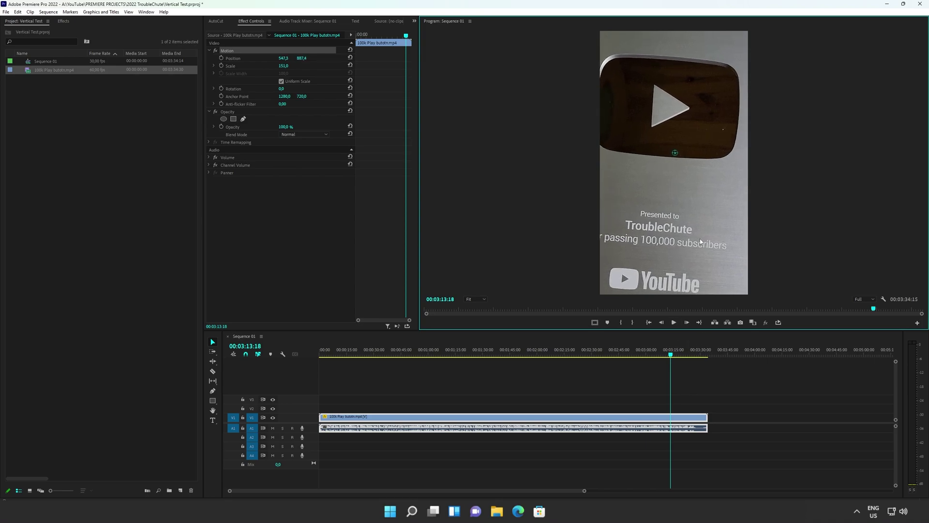
{"action": "left_click_drag", "start_coordinate": [287, 64], "coordinate": [254, 64]}
{"action": "left_click_drag", "start_coordinate": [637, 422], "coordinate": [602, 422]}
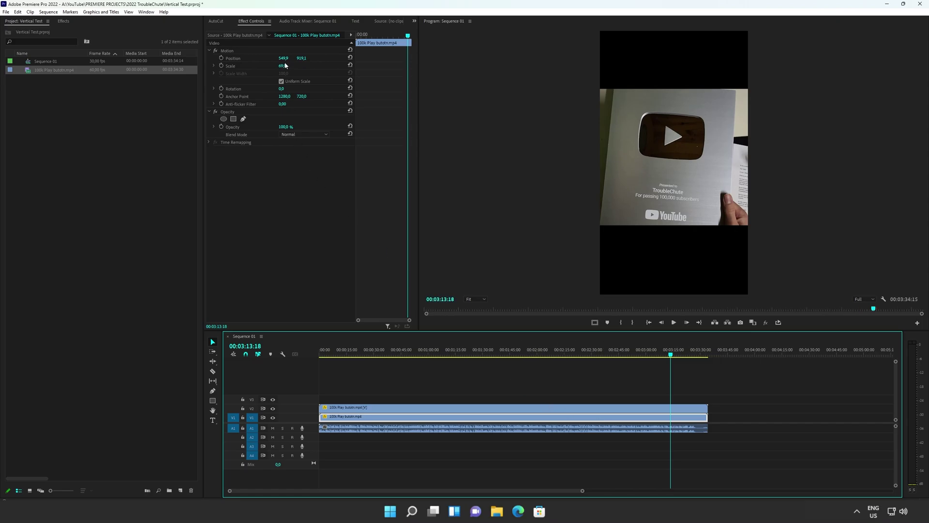
Scale the V1 copy to 137 and apply Gaussian Blur at 105 Blurriness
{"action": "left_click_drag", "start_coordinate": [283, 66], "coordinate": [315, 66]}
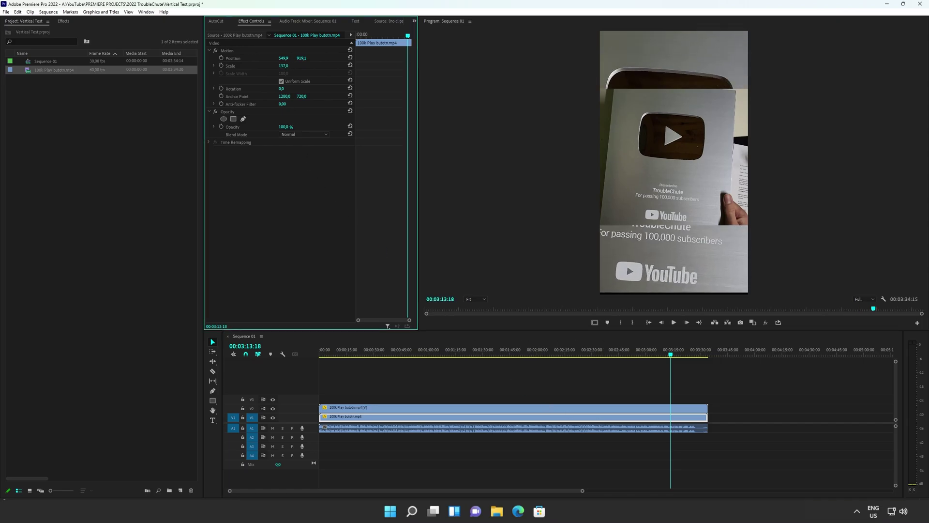
{"action": "left_click", "coordinate": [62, 21]}
{"action": "left_click", "coordinate": [52, 31]}
{"action": "type", "text": "gau"}
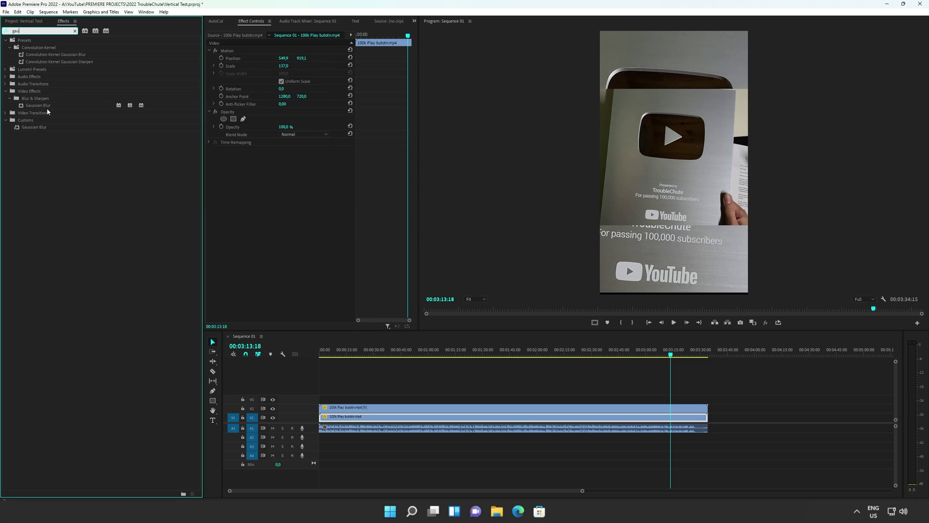
{"action": "left_click_drag", "start_coordinate": [35, 127], "coordinate": [389, 416]}
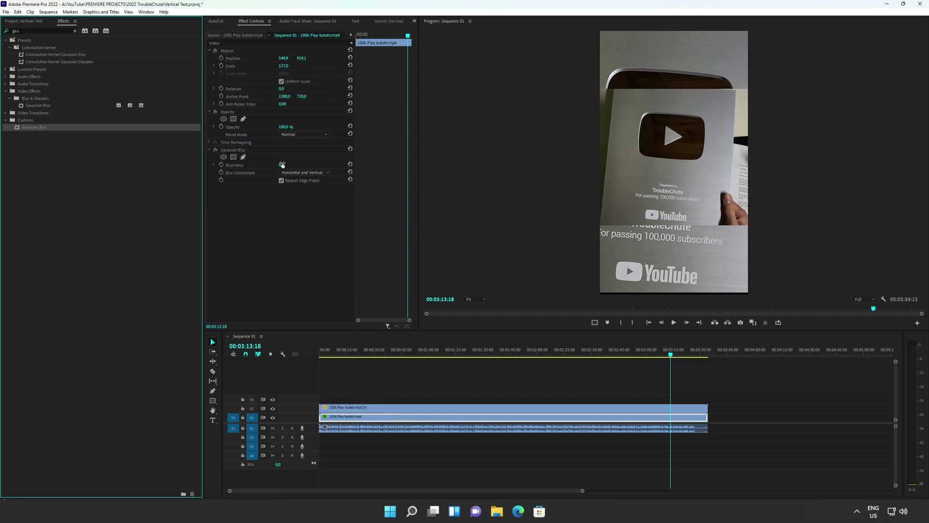
{"action": "left_click_drag", "start_coordinate": [282, 165], "coordinate": [333, 165]}
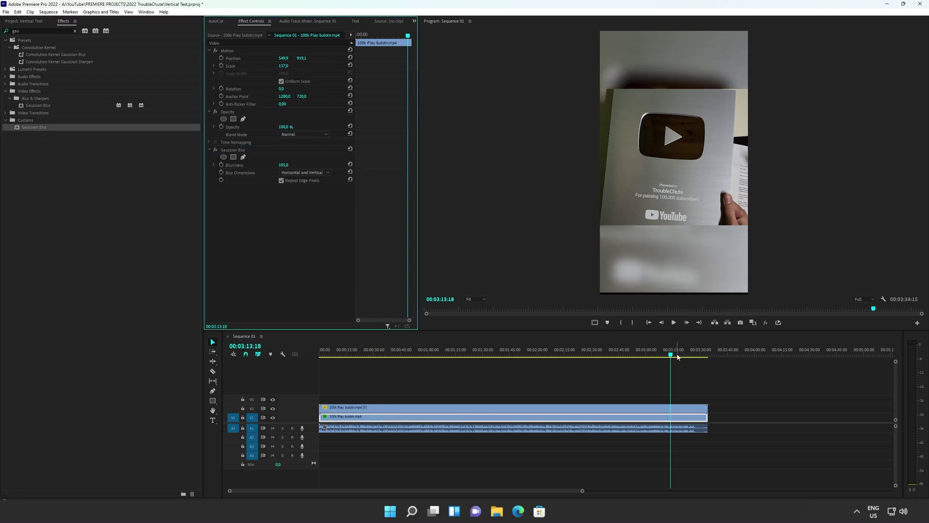
{"action": "left_click_drag", "start_coordinate": [671, 356], "coordinate": [359, 394]}
{"action": "left_click", "coordinate": [455, 402]}
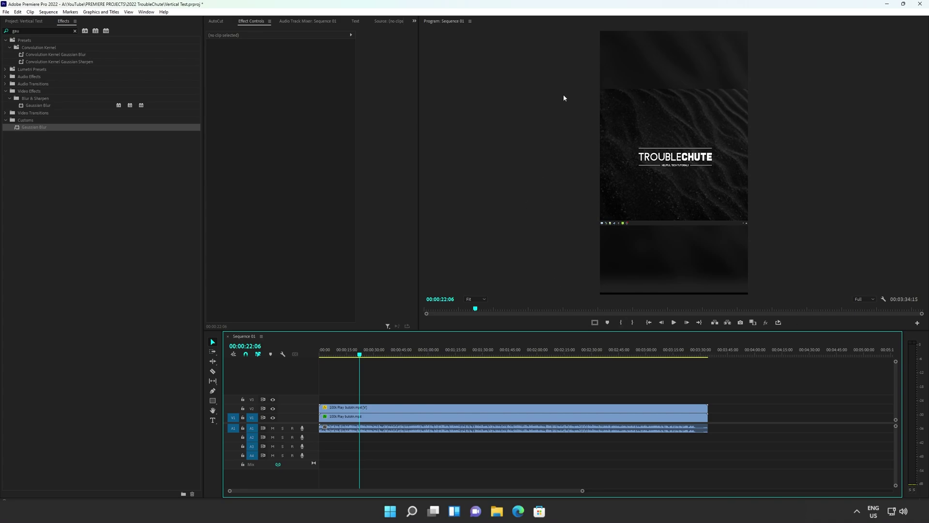
Expand the Deity video folder and open the Deity sequence in the timeline
{"action": "left_click", "coordinate": [23, 20]}
{"action": "right_click", "coordinate": [42, 104]}
{"action": "mouse_move", "coordinate": [92, 136]}
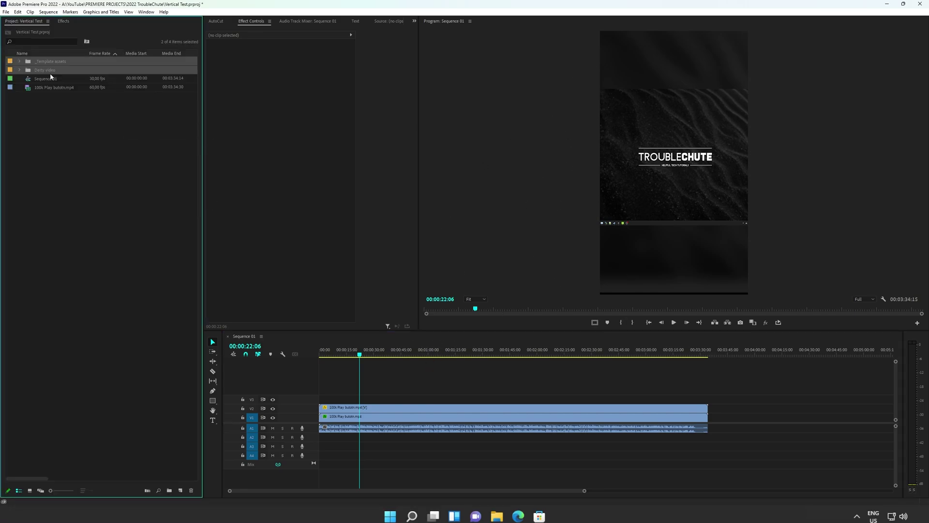
{"action": "left_click", "coordinate": [51, 73]}
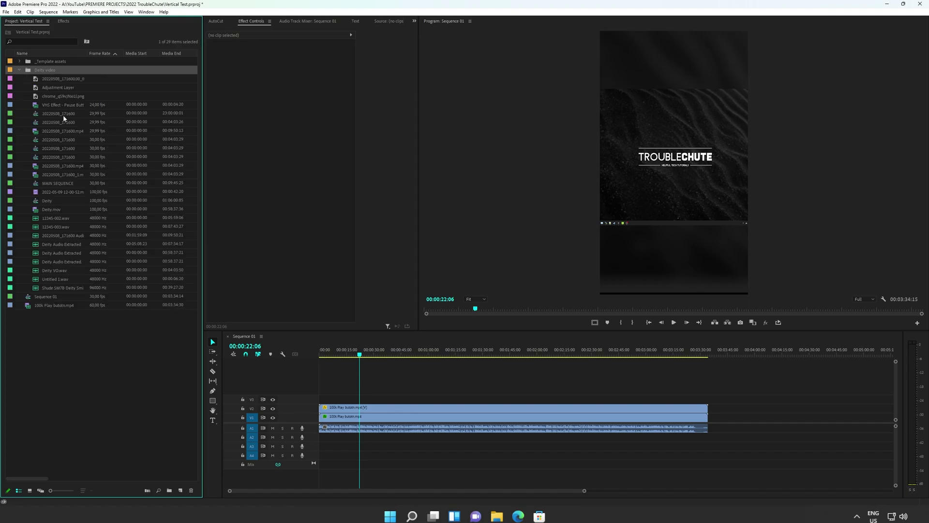
{"action": "right_click", "coordinate": [40, 198]}
{"action": "left_click", "coordinate": [118, 210]}
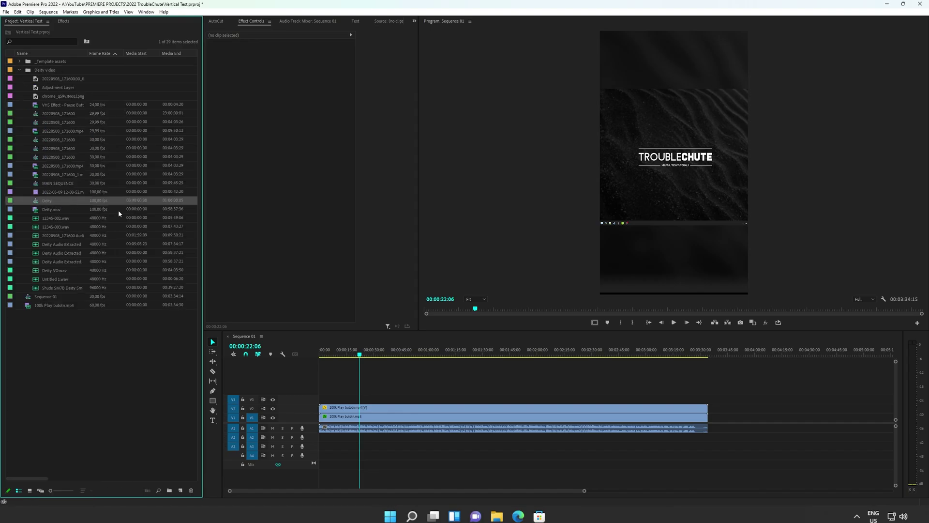
Open MAIN SEQUENCE at 00:04:11:11 and close the Deity sequence's timeline
{"action": "left_click", "coordinate": [32, 180]}
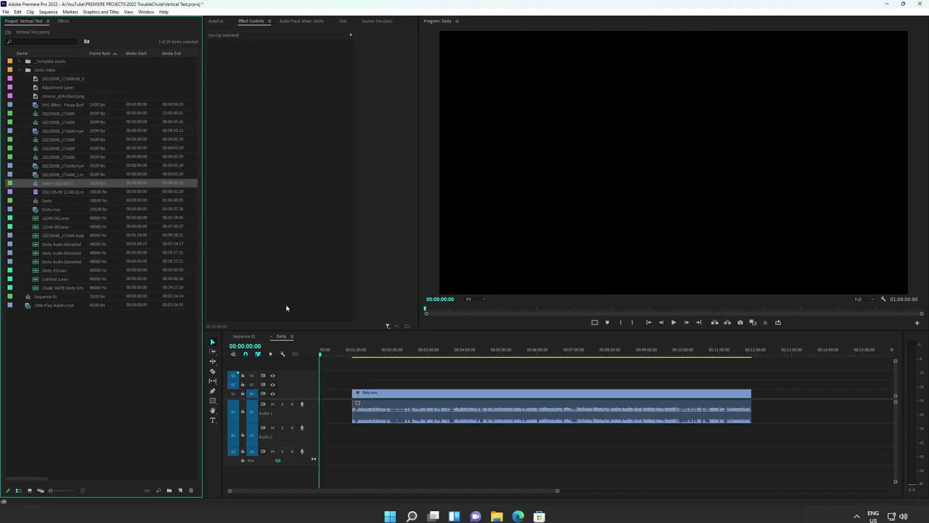
{"action": "double_click", "coordinate": [32, 181]}
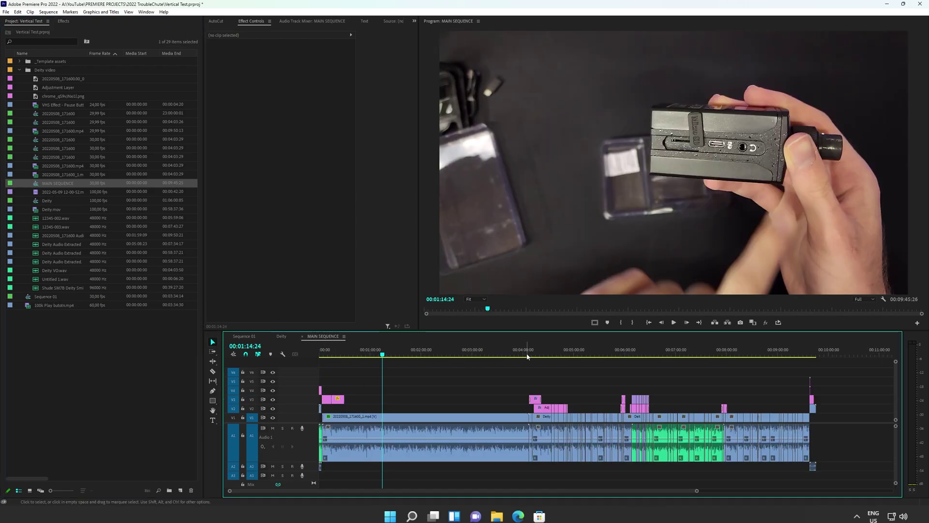
{"action": "left_click", "coordinate": [529, 353]}
{"action": "left_click", "coordinate": [532, 352]}
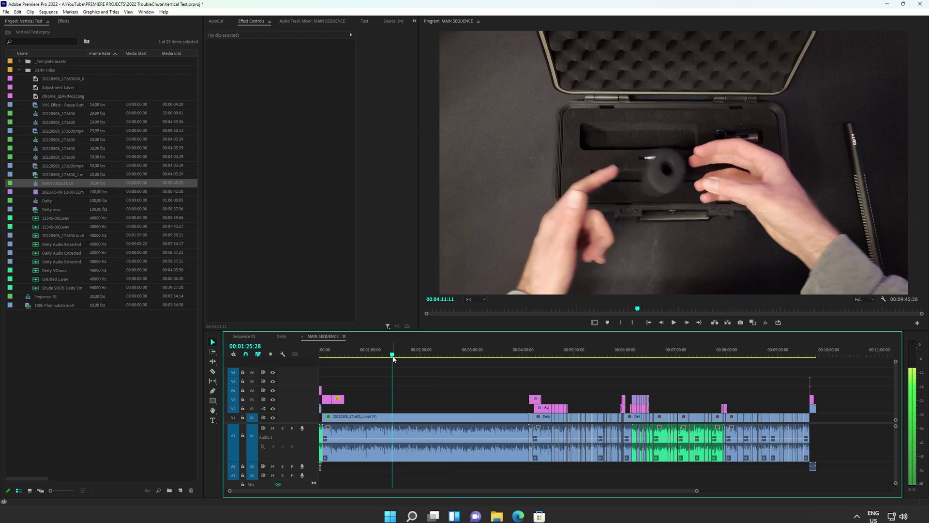
{"action": "left_click", "coordinate": [271, 336]}
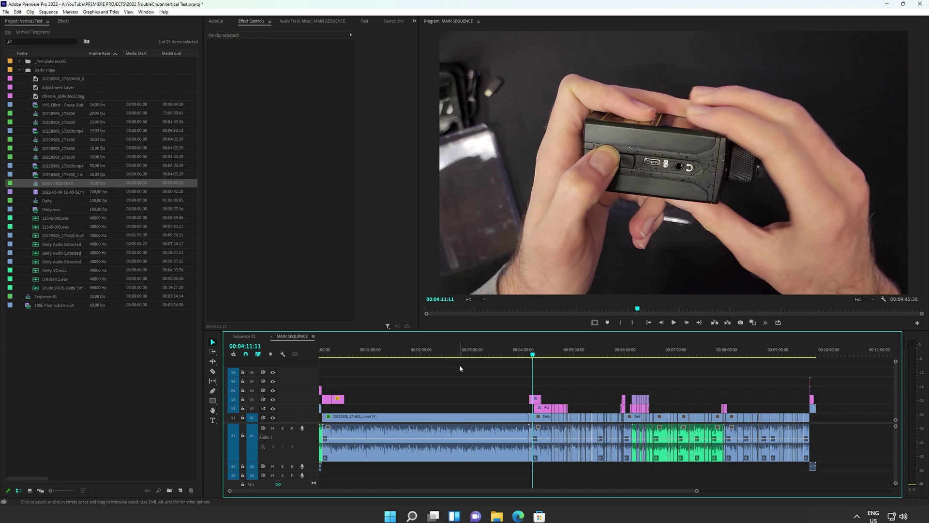
Collapse the Deity video folder and start Auto Reframe Sequence on MAIN SEQUENCE
{"action": "left_click", "coordinate": [460, 417]}
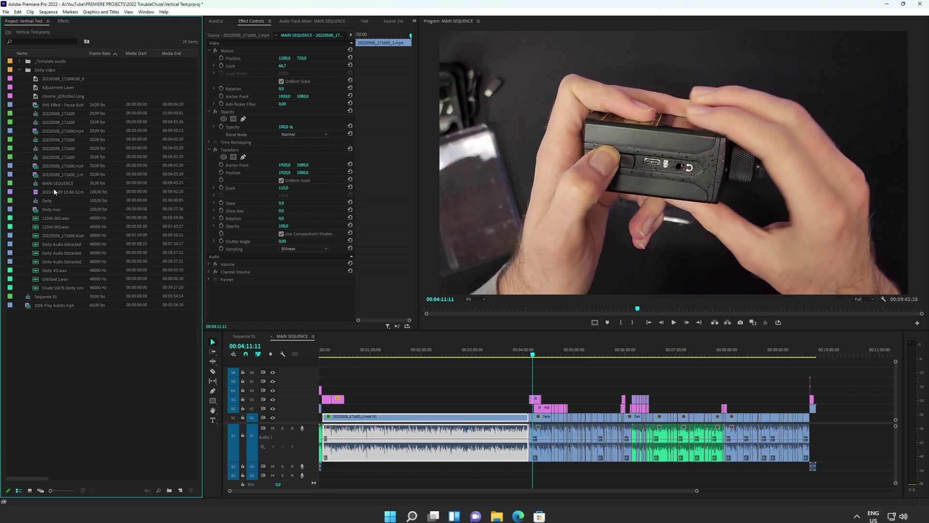
{"action": "right_click", "coordinate": [53, 184]}
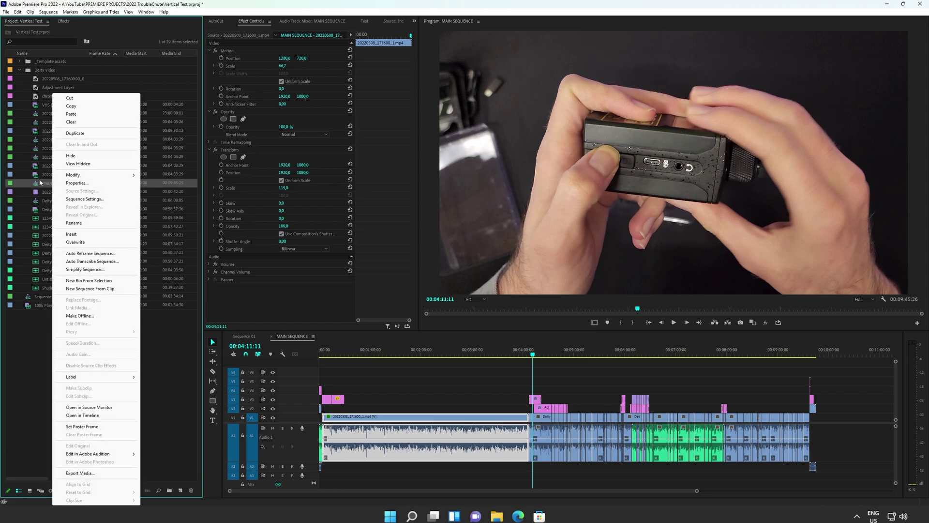
{"action": "key", "text": "Escape"}
{"action": "left_click", "coordinate": [19, 70]}
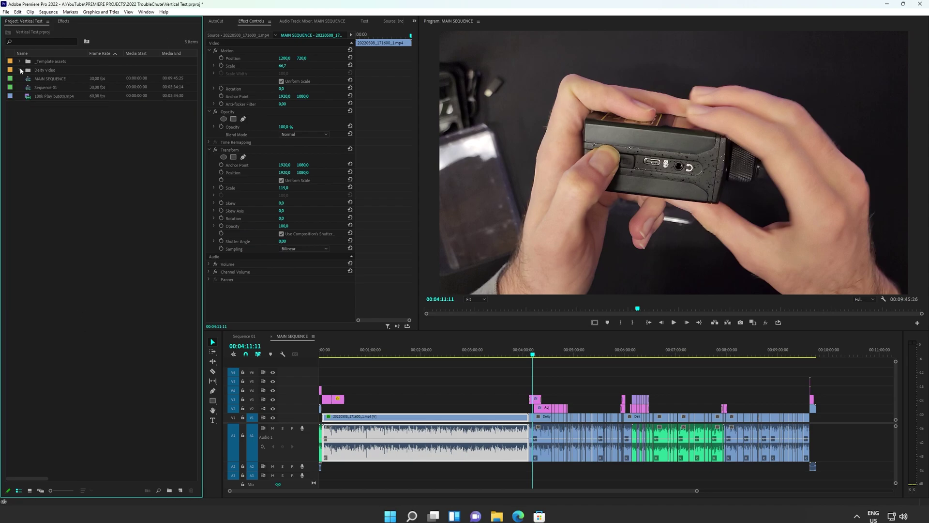
{"action": "right_click", "coordinate": [52, 80]}
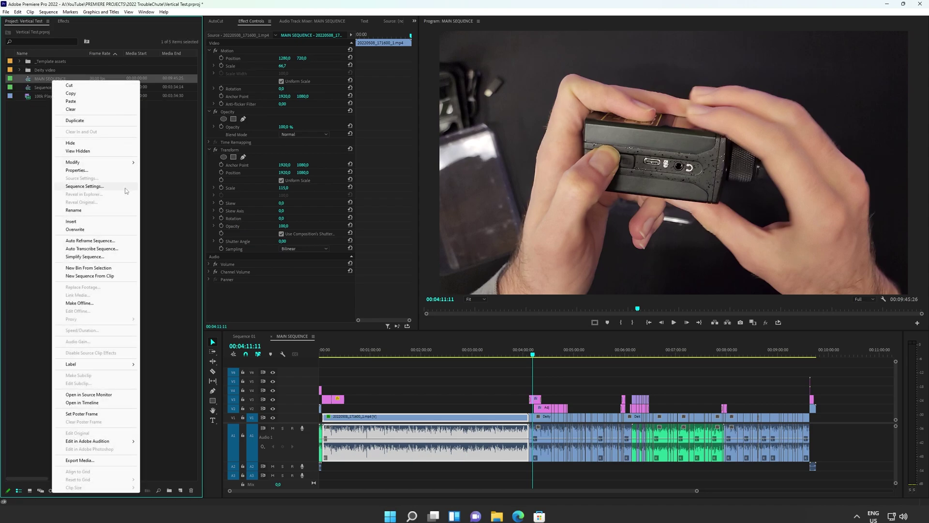
{"action": "left_click", "coordinate": [100, 240]}
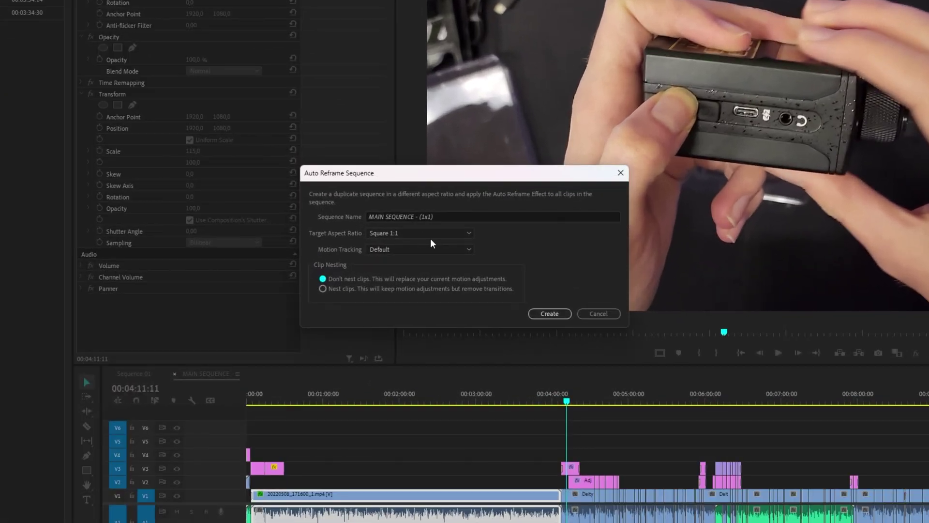
Choose Vertical 9:16 aspect ratio with Default motion tracking and create the reframed sequence
{"action": "left_click", "coordinate": [440, 244]}
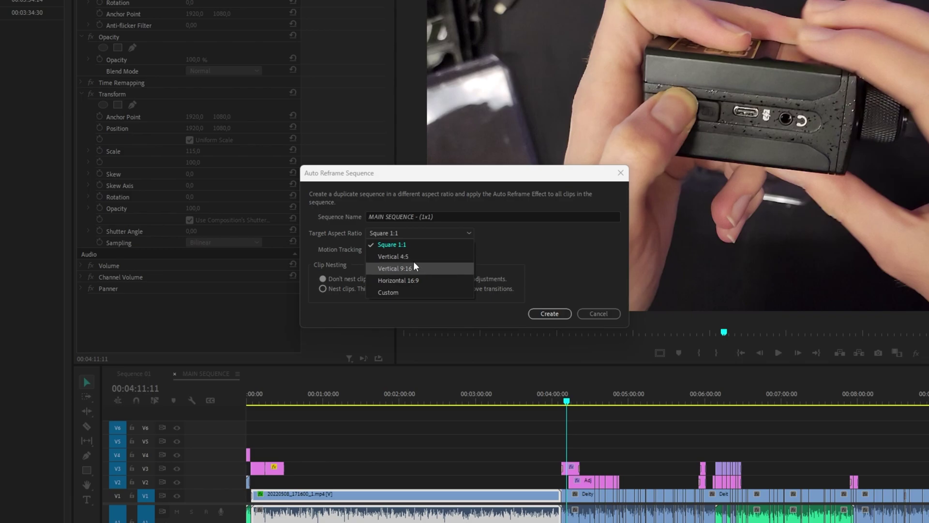
{"action": "left_click", "coordinate": [442, 272]}
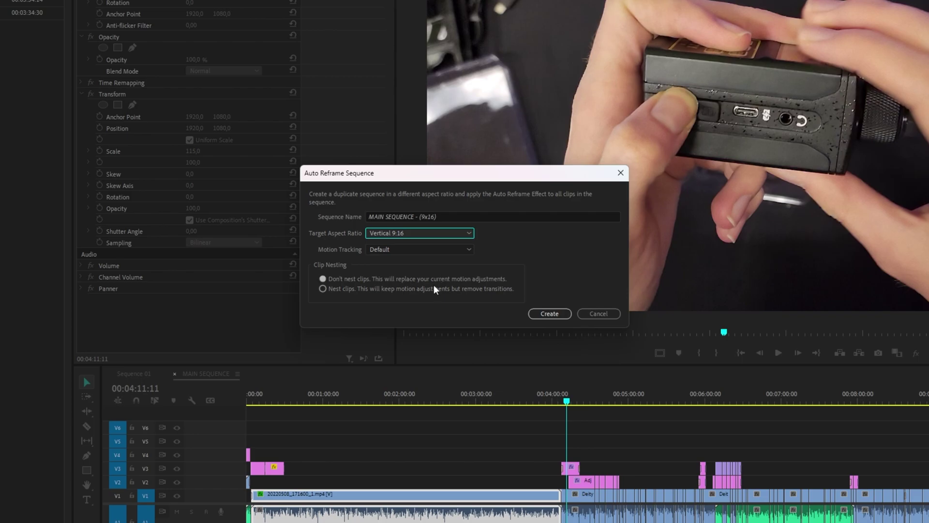
{"action": "left_click", "coordinate": [437, 235]}
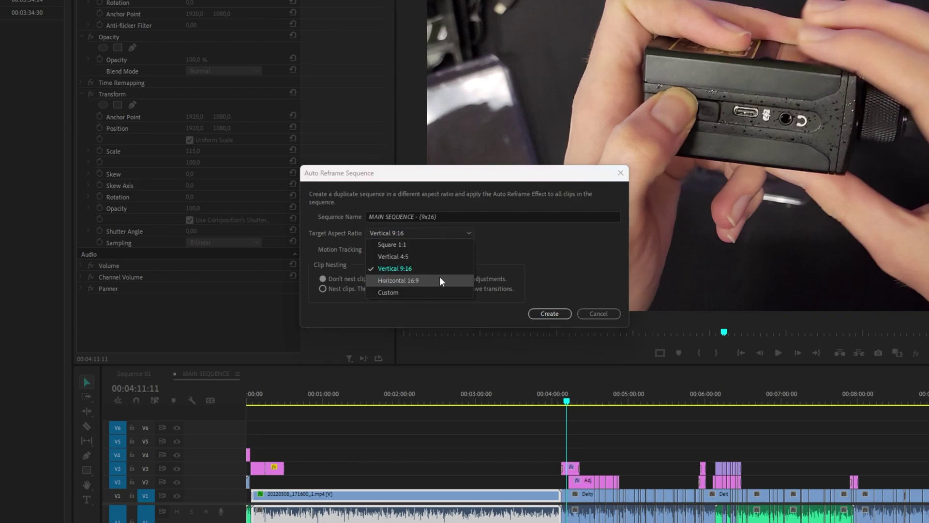
{"action": "left_click", "coordinate": [380, 236]}
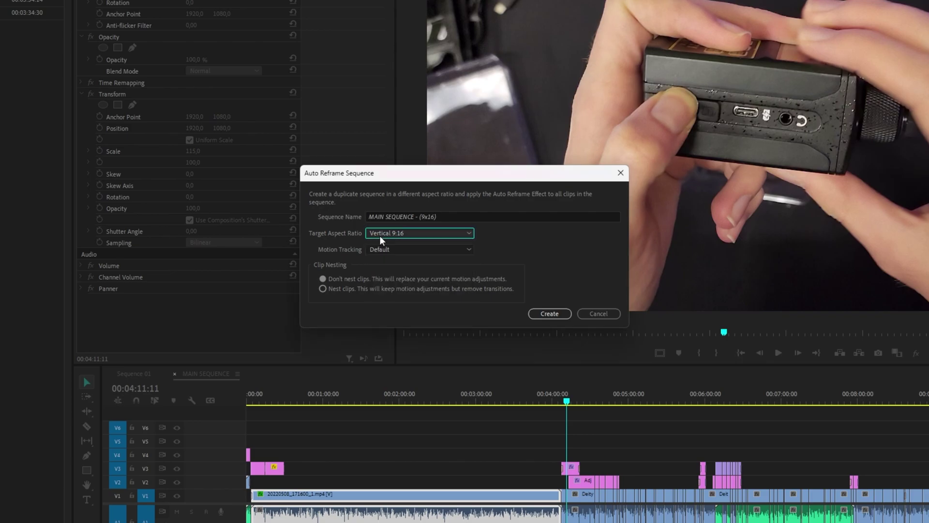
{"action": "left_click", "coordinate": [437, 249]}
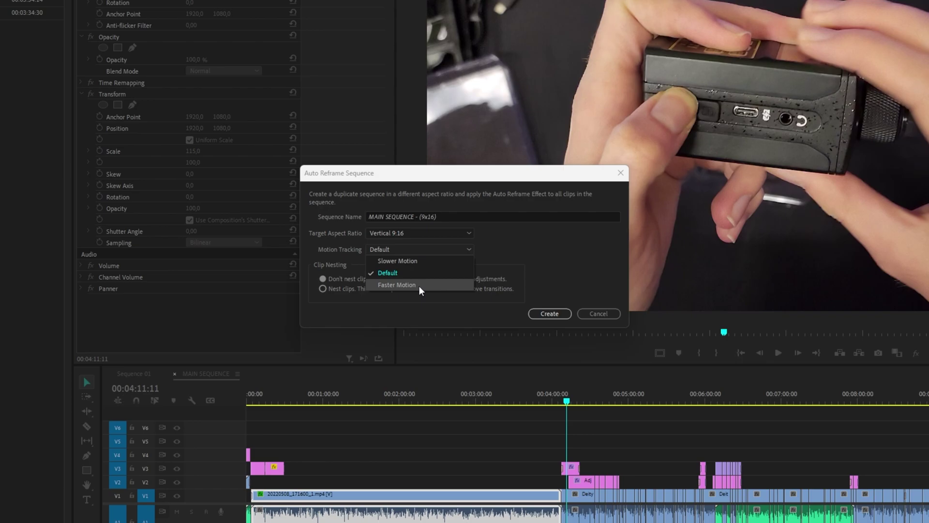
{"action": "left_click", "coordinate": [408, 247]}
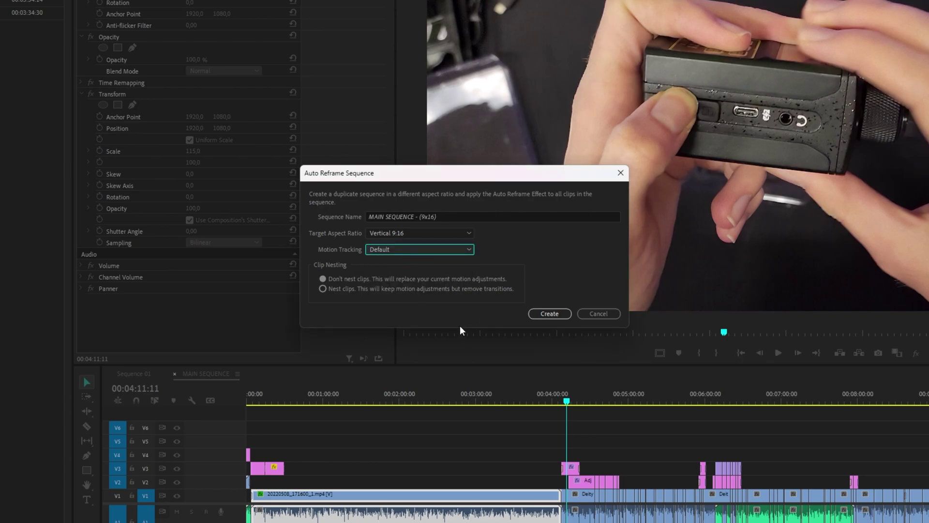
{"action": "left_click", "coordinate": [547, 315]}
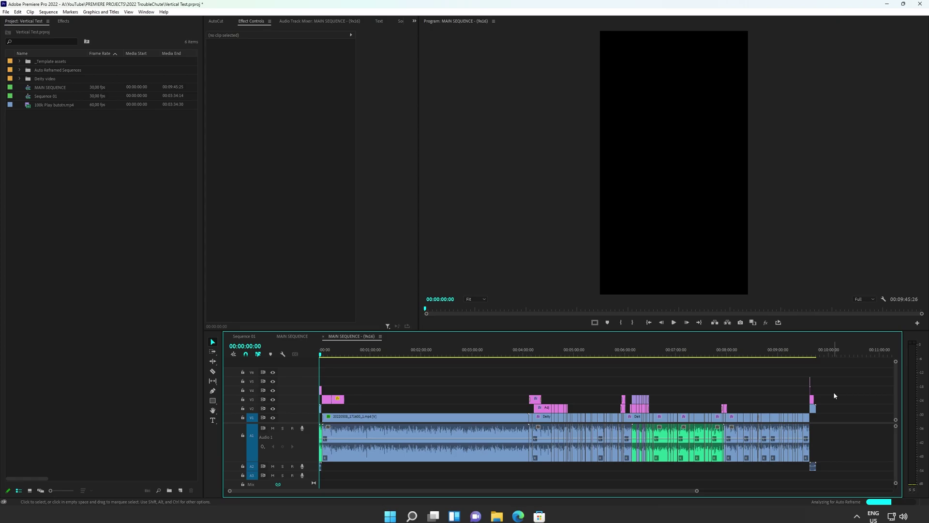
Go to 00:01:54:17, select the first V1 clip and show its Auto Reframe settings
{"action": "left_click", "coordinate": [417, 353]}
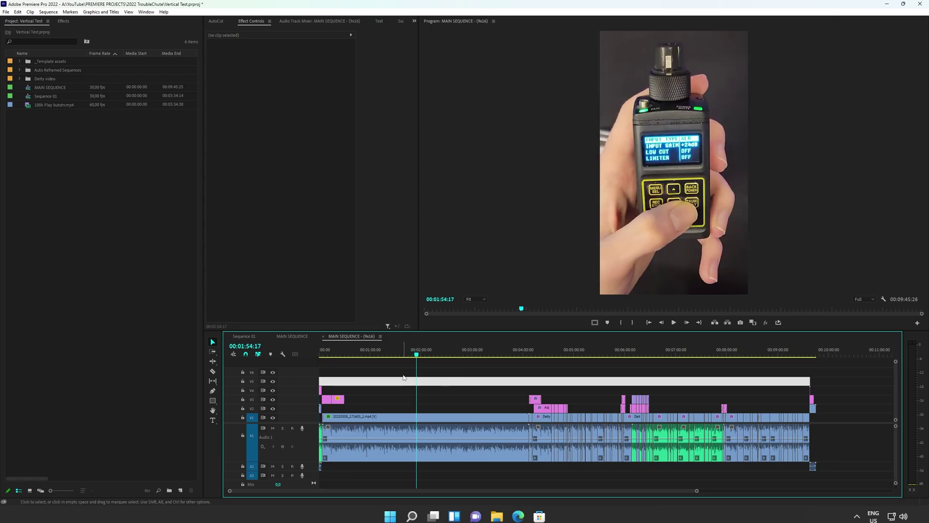
{"action": "left_click", "coordinate": [399, 416]}
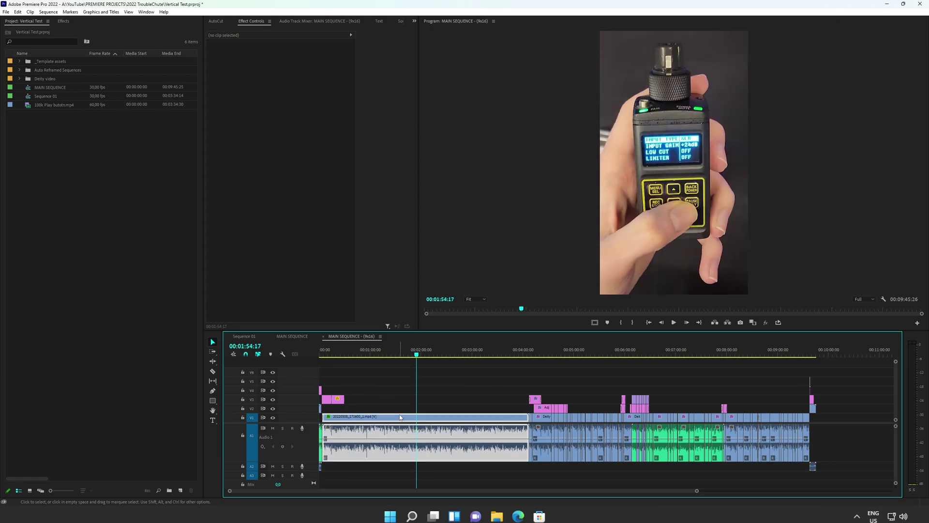
{"action": "left_click", "coordinate": [266, 258]}
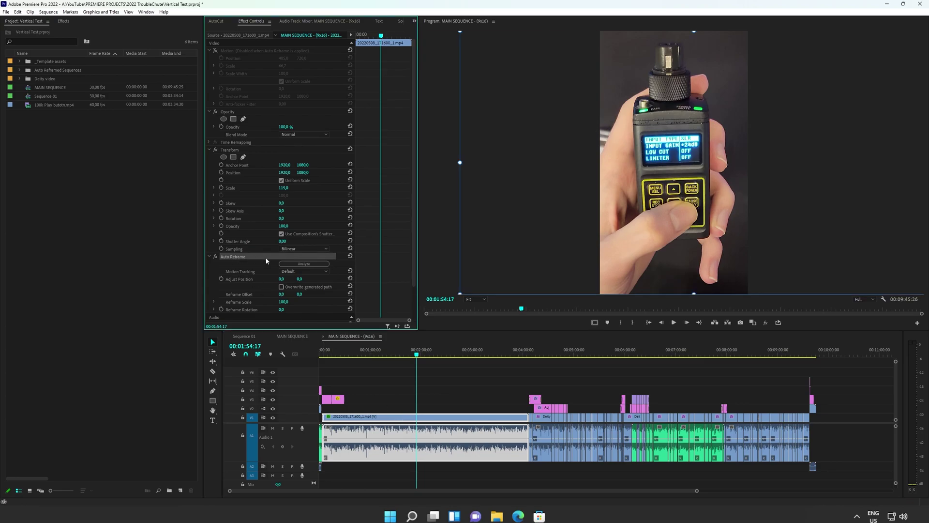
Play the 9x16 sequence from about 00:01:50 to 00:01:55:22, then select the close-up clip
{"action": "left_click", "coordinate": [419, 353]}
{"action": "key", "text": "space"}
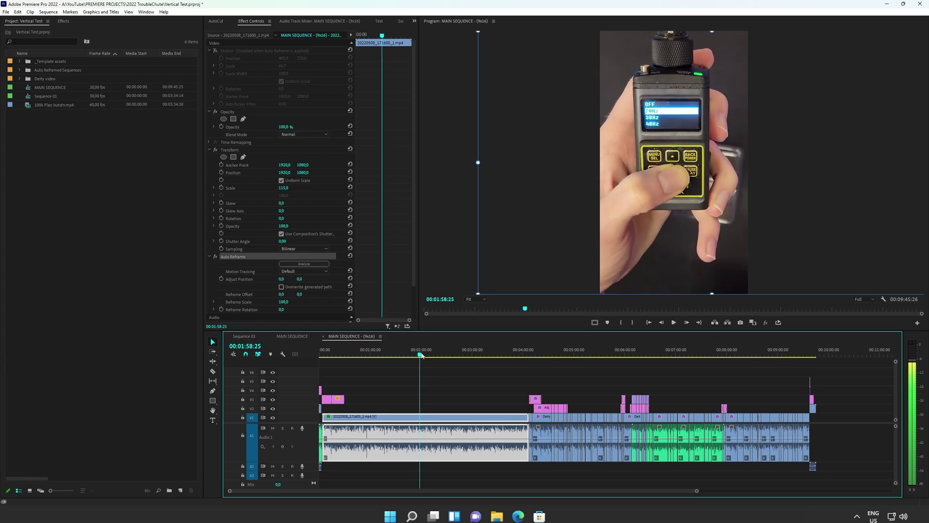
{"action": "mouse_move", "coordinate": [420, 355]}
{"action": "left_mouse_down"}
{"action": "mouse_move", "coordinate": [400, 359]}
{"action": "mouse_move", "coordinate": [451, 361]}
{"action": "mouse_move", "coordinate": [429, 361]}
{"action": "left_mouse_up"}
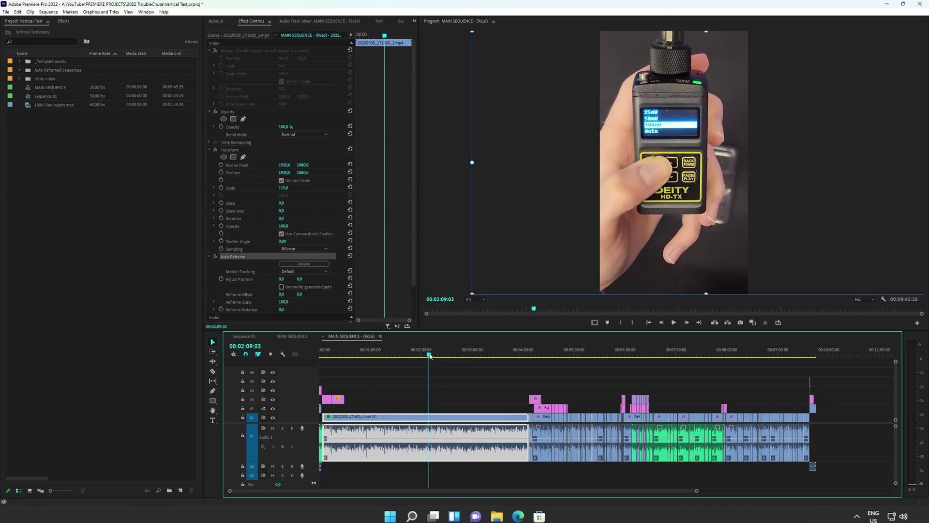
{"action": "left_click_drag", "start_coordinate": [429, 355], "coordinate": [411, 356]}
{"action": "key", "text": "space"}
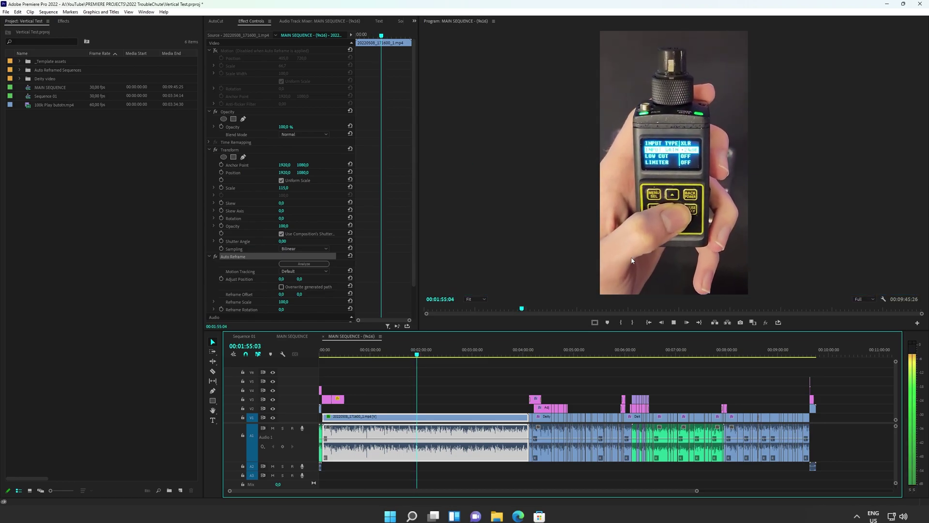
{"action": "key", "text": "space"}
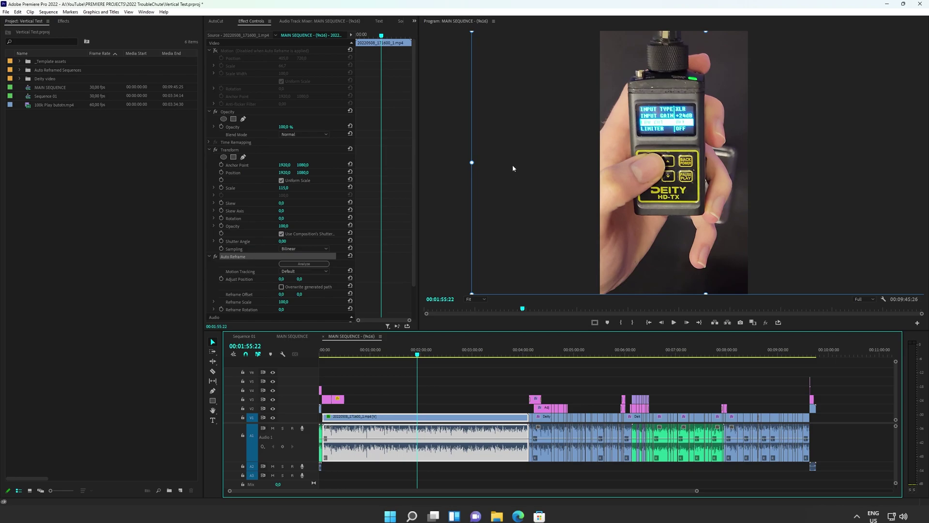
{"action": "left_click", "coordinate": [405, 393]}
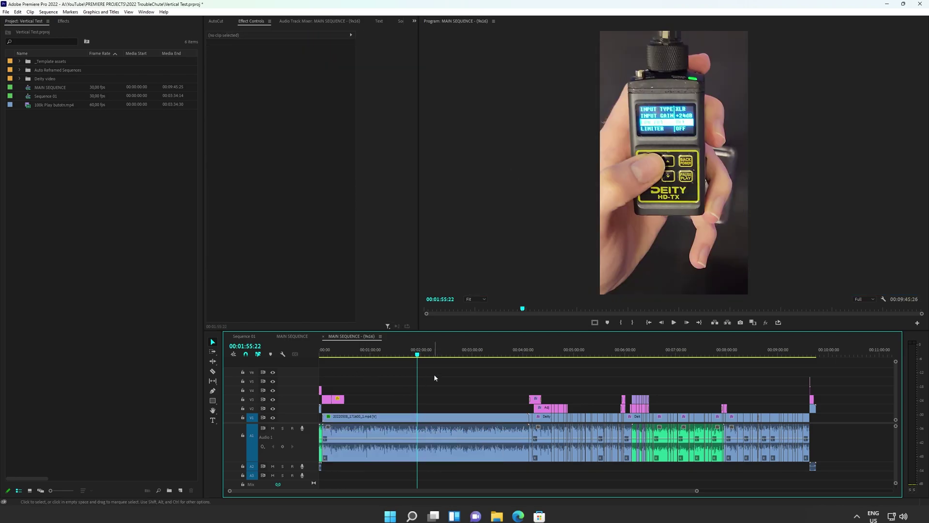
{"action": "left_click", "coordinate": [470, 417]}
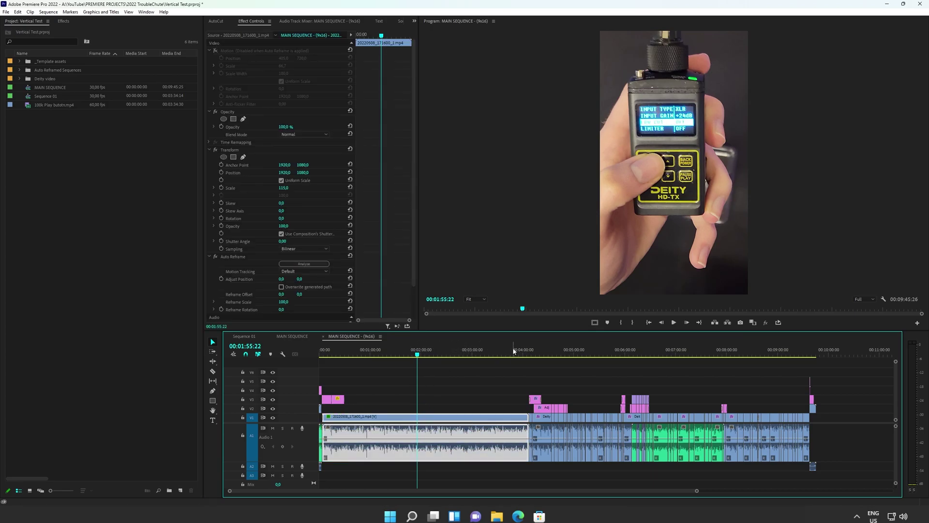
Scrub to the Deity.mov section and select the Deity.mov clip on V1
{"action": "left_click", "coordinate": [535, 355]}
{"action": "scroll", "coordinate": [534, 355], "scroll_direction": "up", "scroll_amount": 3}
{"action": "mouse_move", "coordinate": [384, 355]}
{"action": "left_mouse_down"}
{"action": "mouse_move", "coordinate": [375, 356]}
{"action": "mouse_move", "coordinate": [401, 357]}
{"action": "left_mouse_up"}
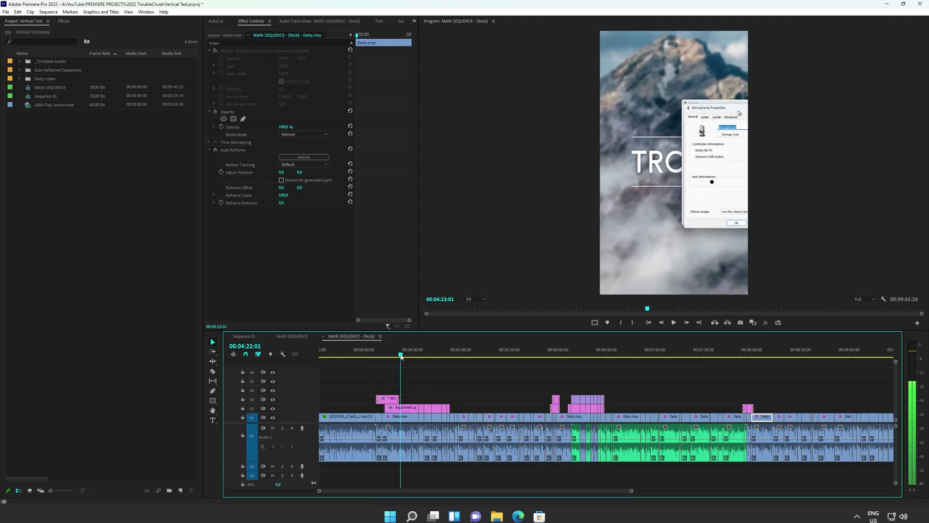
{"action": "left_click", "coordinate": [394, 408]}
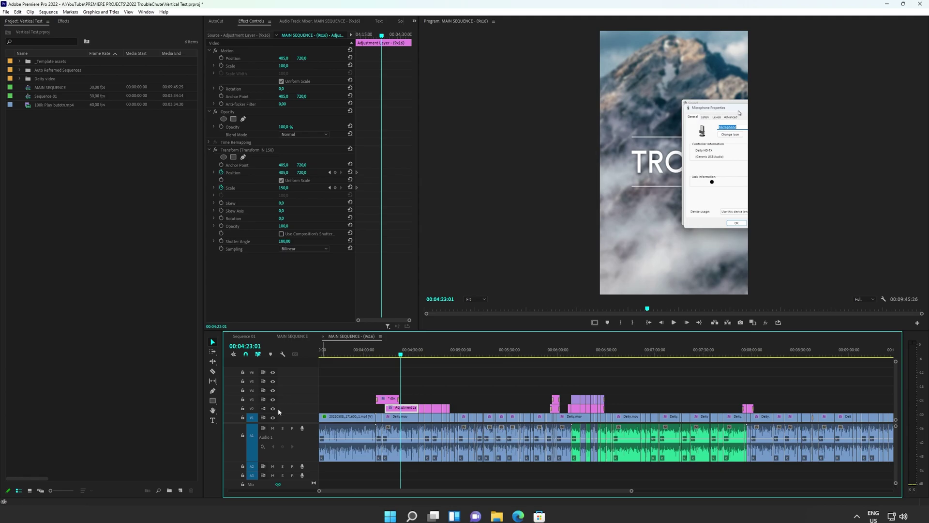
{"action": "left_click", "coordinate": [394, 417]}
{"action": "left_click", "coordinate": [396, 417]}
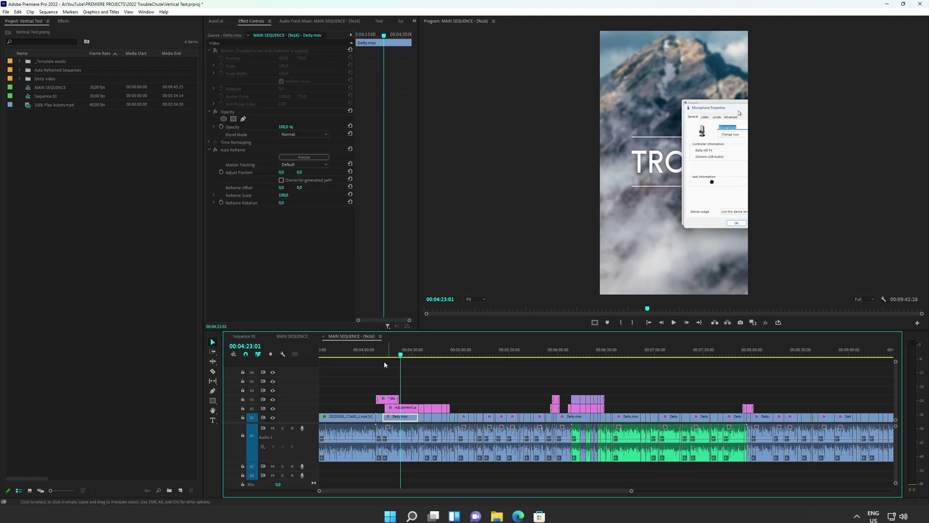
Slide the Auto Reframe framing left to a Reframe Offset of -697,5
{"action": "left_click", "coordinate": [250, 150]}
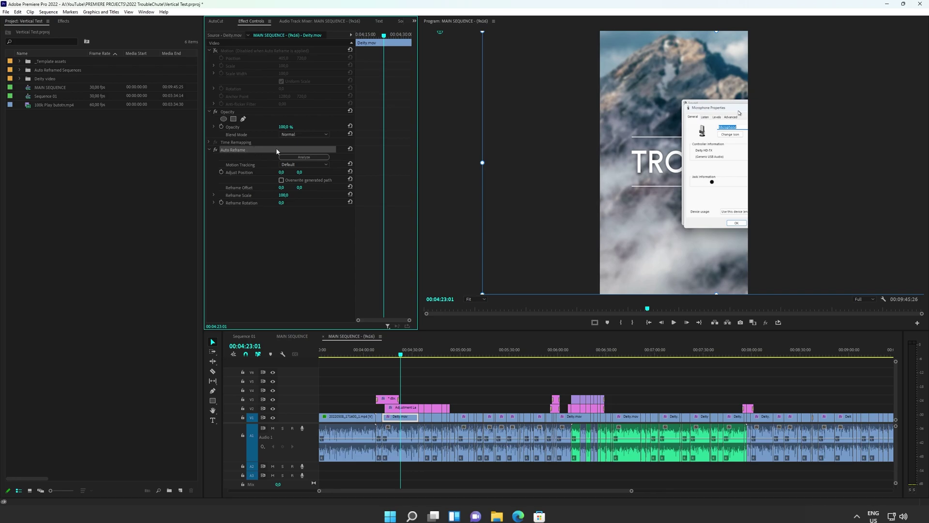
{"action": "left_click_drag", "start_coordinate": [603, 172], "coordinate": [473, 167]}
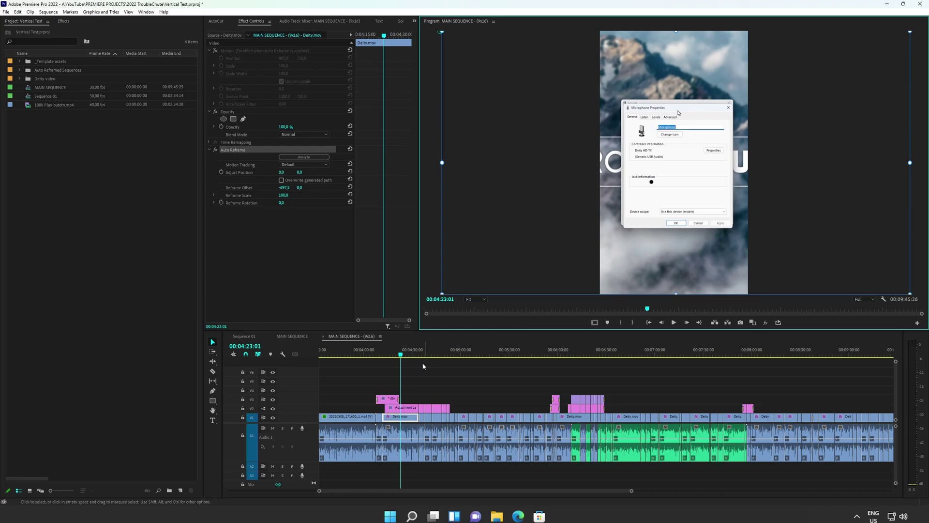
{"action": "left_click_drag", "start_coordinate": [406, 350], "coordinate": [519, 362]}
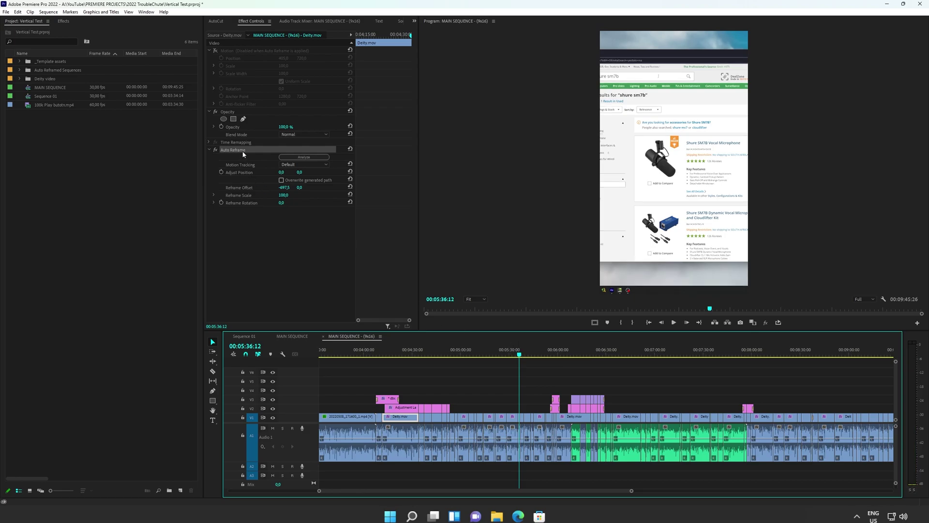
{"action": "left_click", "coordinate": [257, 152]}
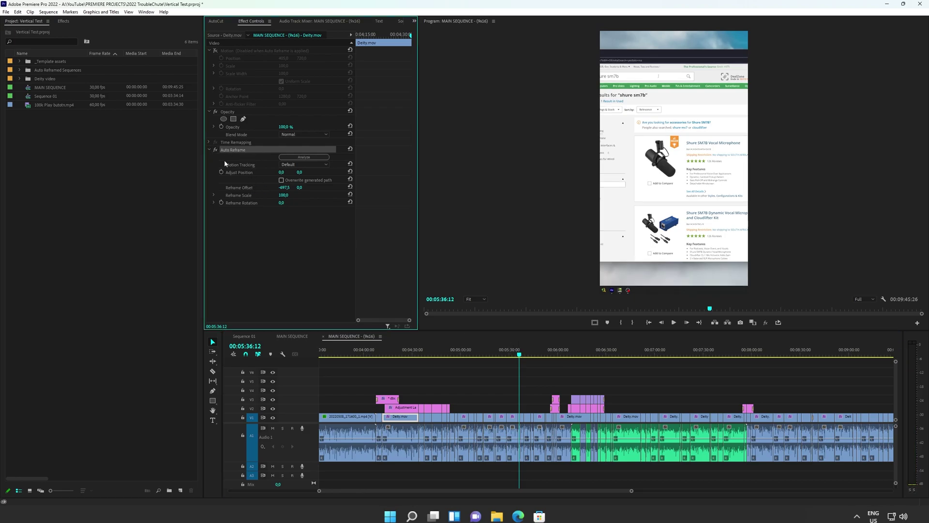
{"action": "left_click", "coordinate": [229, 52]}
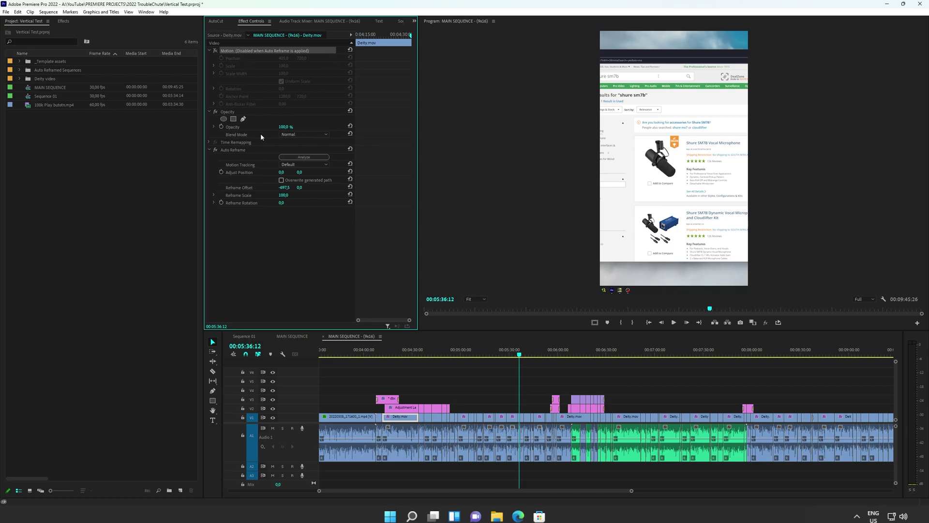
{"action": "left_click", "coordinate": [234, 149]}
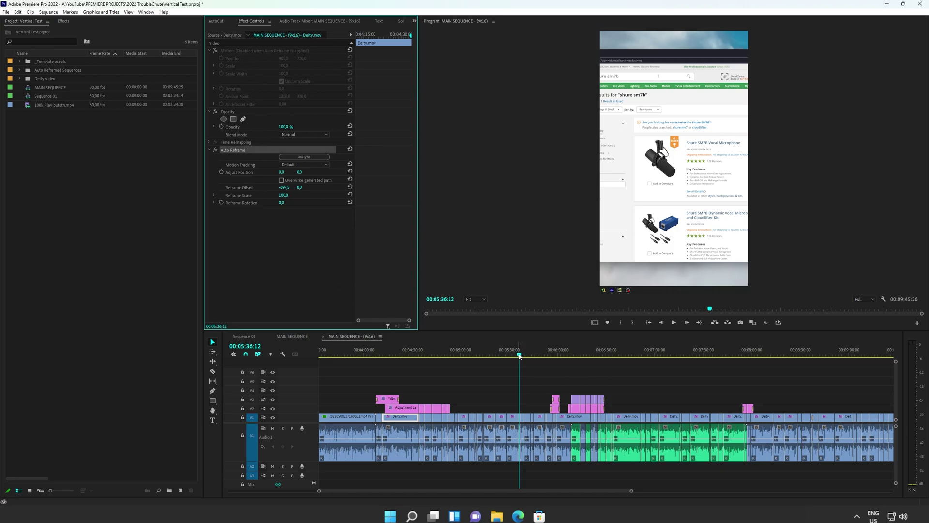
{"action": "left_click_drag", "start_coordinate": [520, 356], "coordinate": [675, 356]}
{"action": "key", "text": "minus"}
{"action": "key", "text": "minus"}
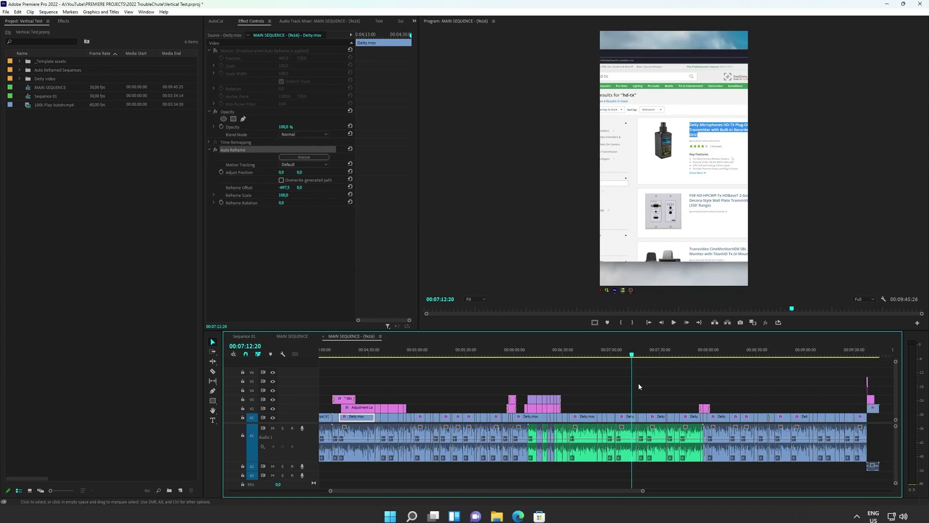
{"action": "key", "text": "minus"}
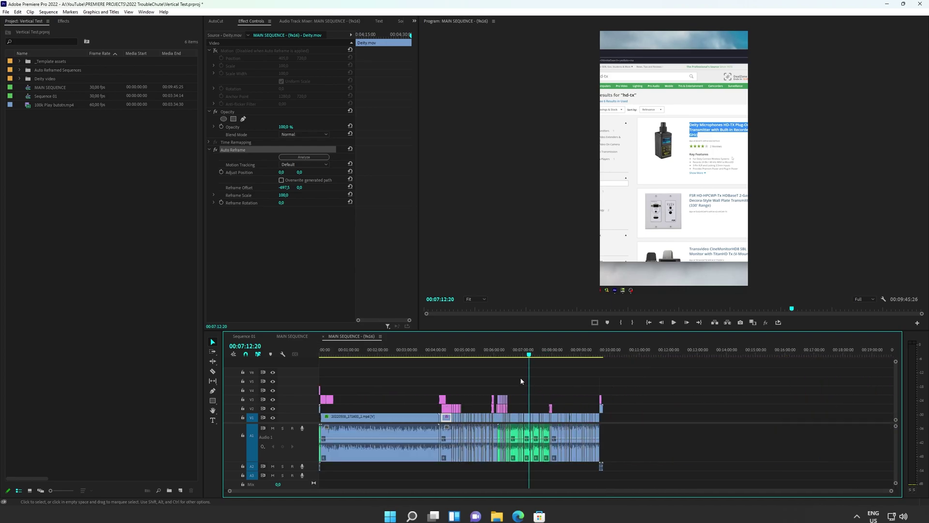
{"action": "left_click", "coordinate": [385, 353]}
{"action": "left_click", "coordinate": [377, 356]}
{"action": "mouse_move", "coordinate": [377, 356]}
{"action": "left_mouse_down"}
{"action": "mouse_move", "coordinate": [355, 356]}
{"action": "mouse_move", "coordinate": [428, 366]}
{"action": "mouse_move", "coordinate": [371, 361]}
{"action": "left_mouse_up"}
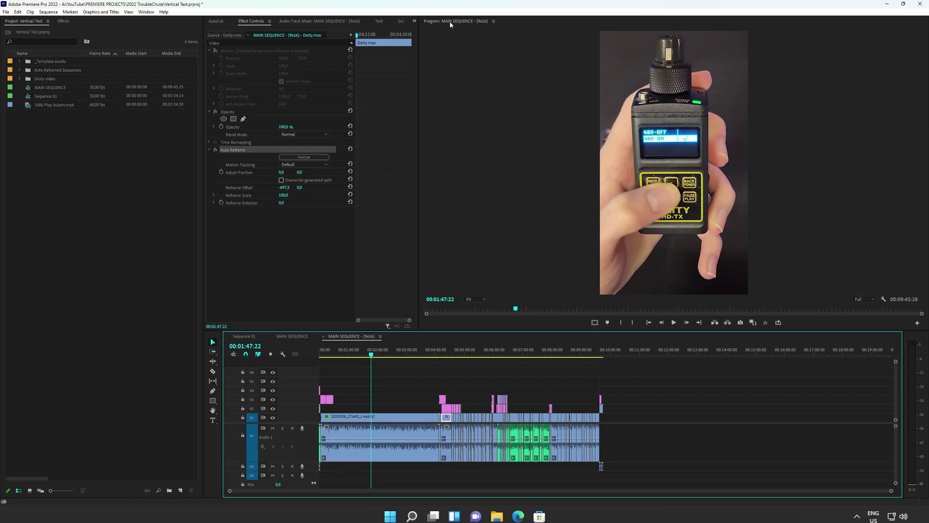
Float the Program monitor and dock it as a narrow full-height right-hand column
{"action": "left_click_drag", "start_coordinate": [450, 24], "coordinate": [461, 25]}
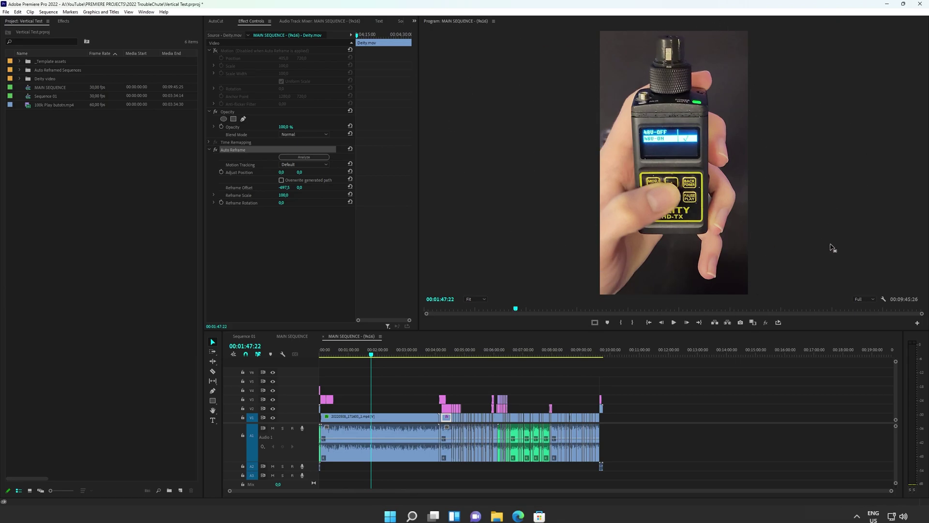
{"action": "left_click", "coordinate": [494, 22]}
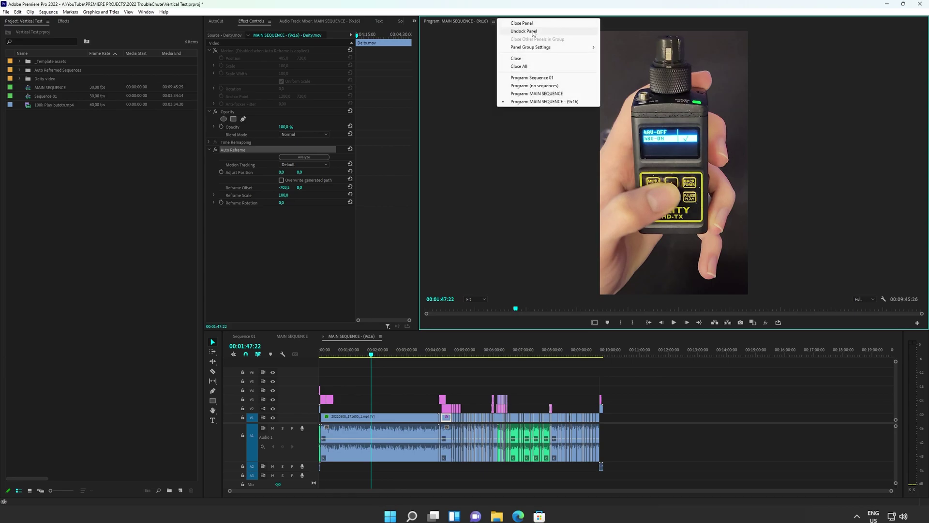
{"action": "left_click", "coordinate": [524, 31]}
{"action": "left_click_drag", "start_coordinate": [535, 34], "coordinate": [926, 277]}
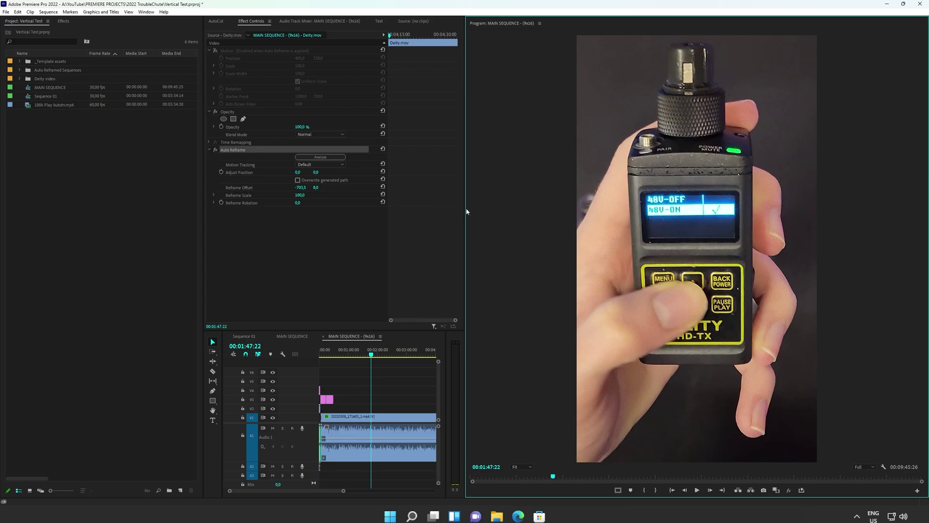
{"action": "left_click_drag", "start_coordinate": [464, 206], "coordinate": [631, 203]}
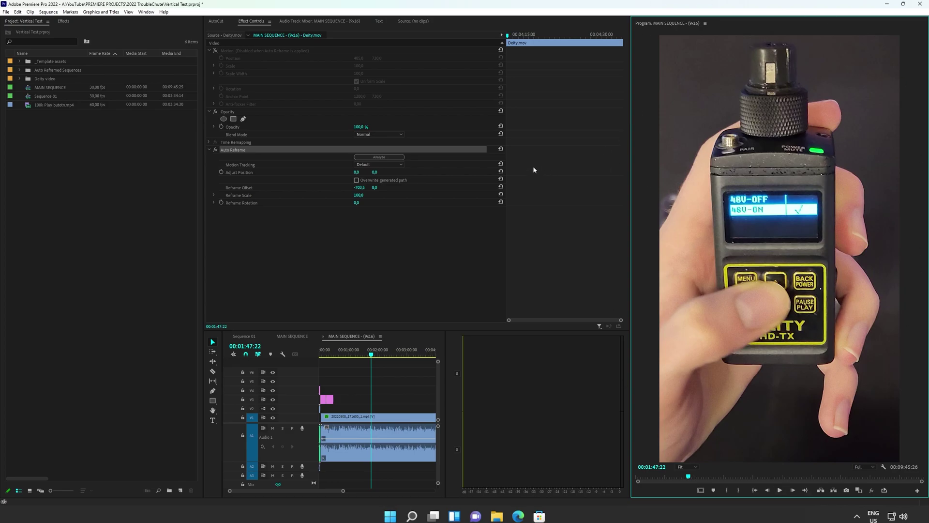
Dock the Project panel beneath Effects, narrow that column, and widen the timeline
{"action": "left_click_drag", "start_coordinate": [201, 175], "coordinate": [124, 175]}
{"action": "left_click_drag", "start_coordinate": [49, 21], "coordinate": [66, 416]}
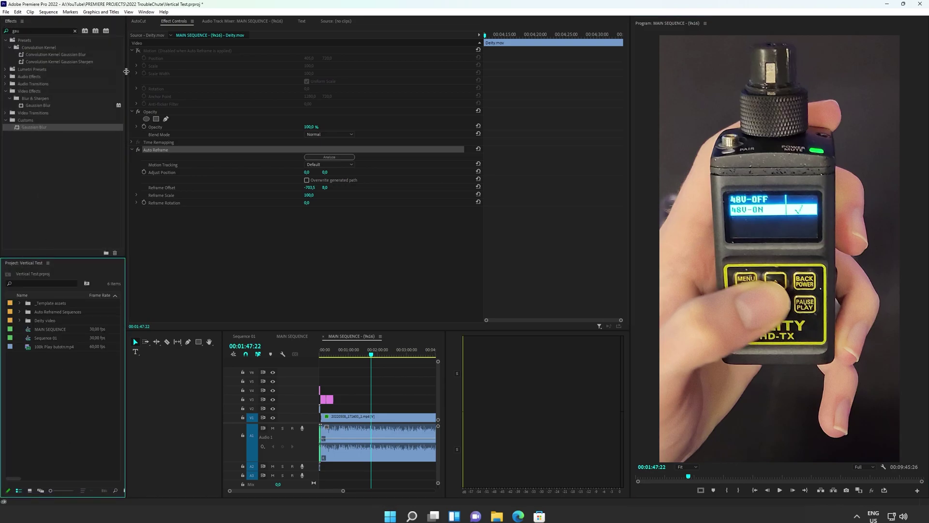
{"action": "left_click_drag", "start_coordinate": [128, 73], "coordinate": [99, 73]}
{"action": "left_click_drag", "start_coordinate": [222, 339], "coordinate": [119, 349]}
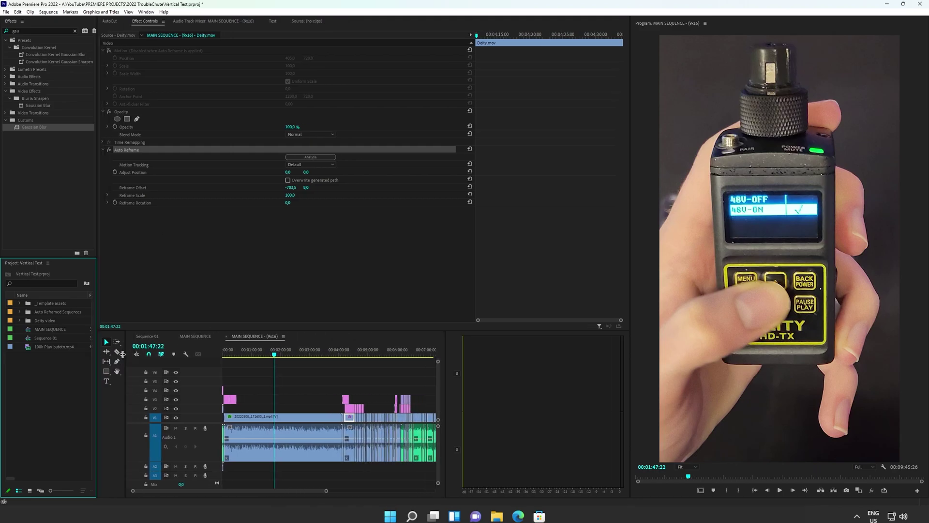
{"action": "left_click_drag", "start_coordinate": [446, 357], "coordinate": [605, 361]}
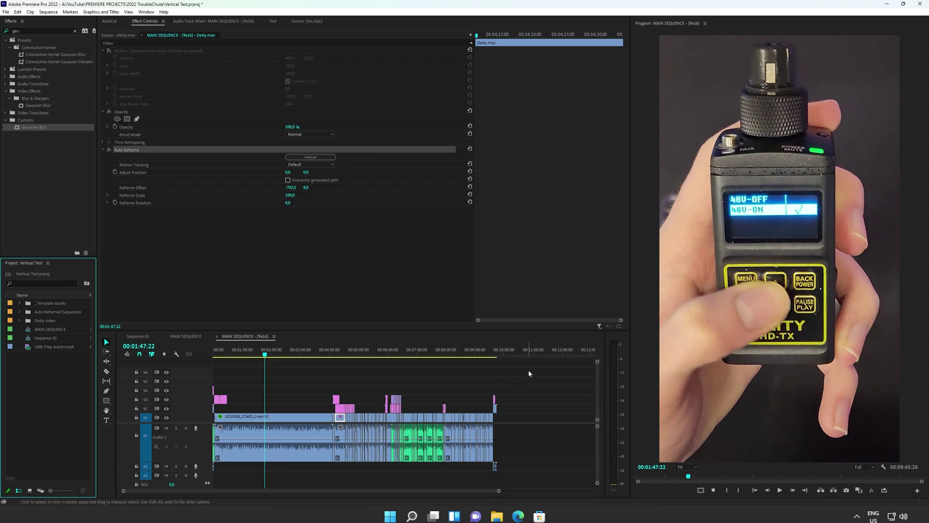
Move the playhead to 00:01:31:16 and select the device close-up clip on V1
{"action": "left_click", "coordinate": [310, 397]}
{"action": "scroll", "coordinate": [303, 397], "scroll_direction": "up", "scroll_amount": 3}
{"action": "scroll", "coordinate": [303, 398], "scroll_direction": "up", "scroll_amount": 2}
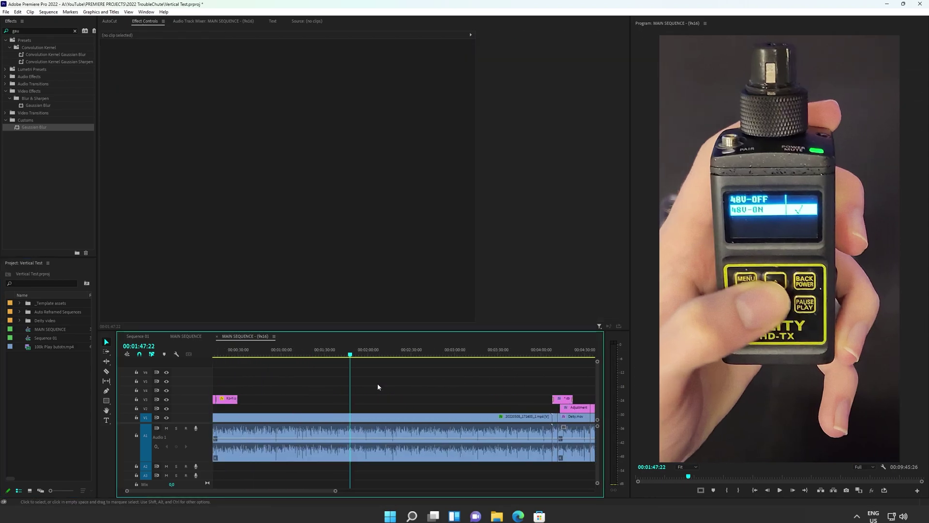
{"action": "left_click_drag", "start_coordinate": [350, 357], "coordinate": [384, 356]}
{"action": "left_click", "coordinate": [461, 416]}
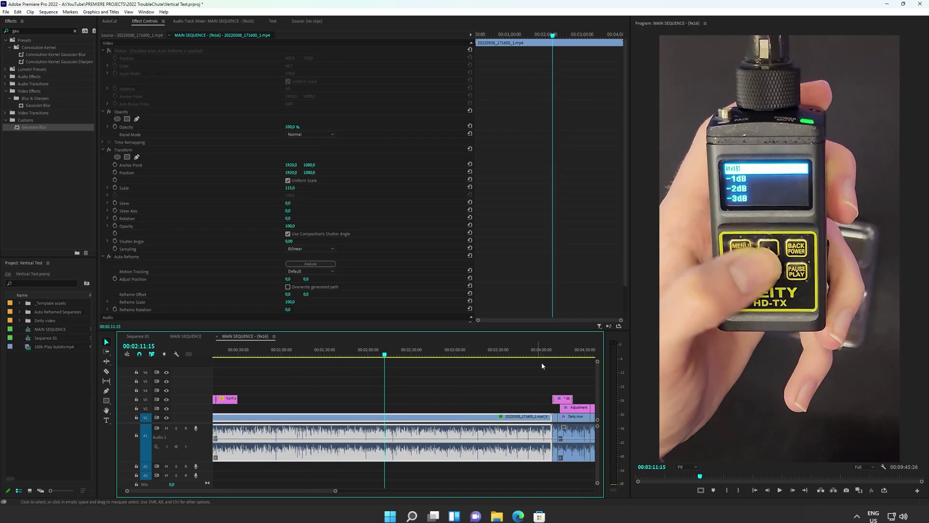
{"action": "left_click", "coordinate": [685, 311]}
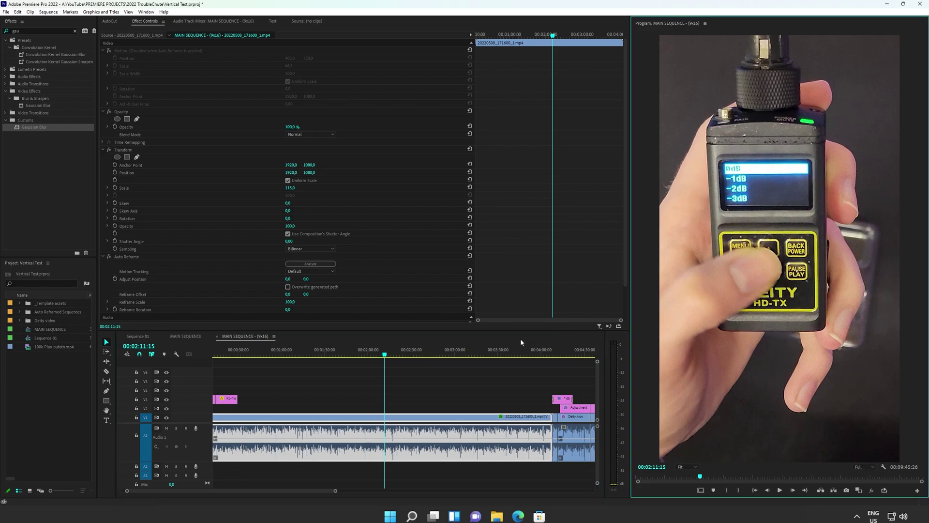
Export the 9x16 sequence as H.264 with the width unlinked and set to 1080, giving 1080x1920
{"action": "key", "text": "ctrl+m"}
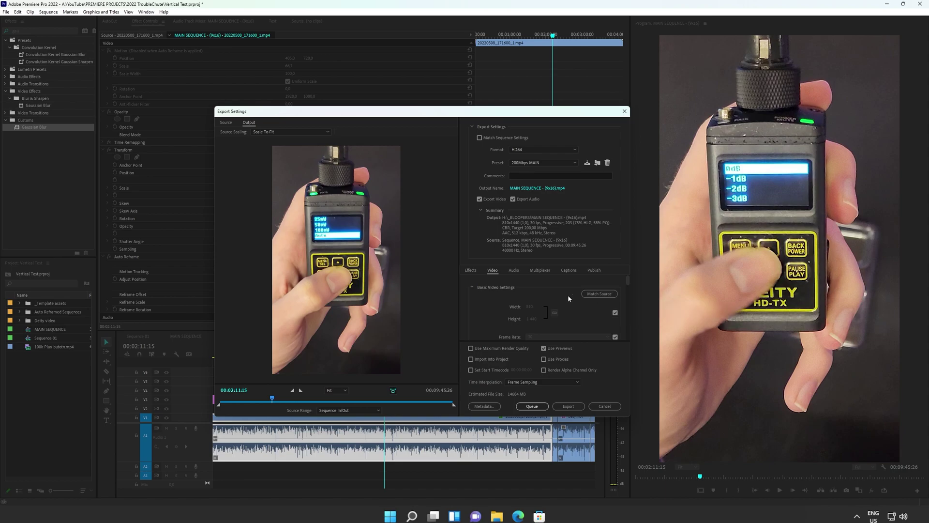
{"action": "left_click", "coordinate": [615, 312]}
{"action": "type", "text": "1080"}
{"action": "key", "text": "Return"}
{"action": "left_click", "coordinate": [568, 406]}
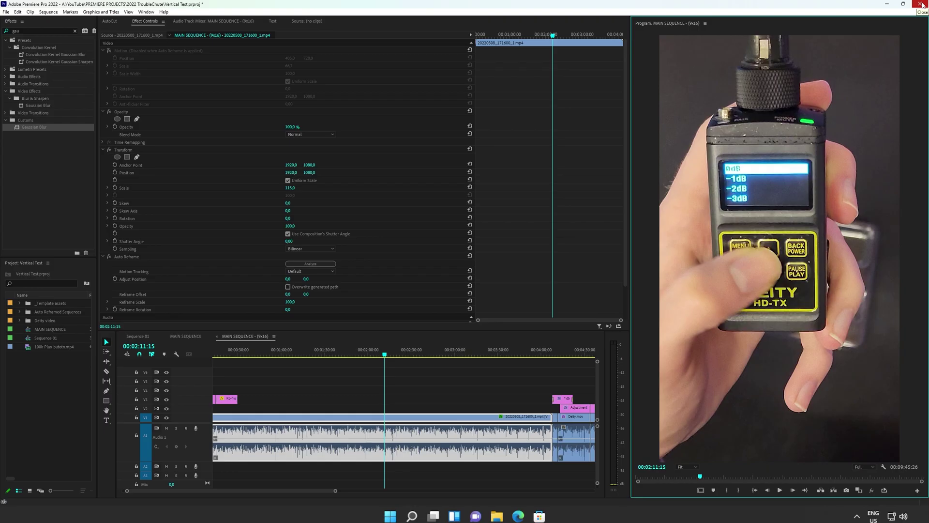
Close Premiere Pro
{"action": "left_click", "coordinate": [922, 5]}
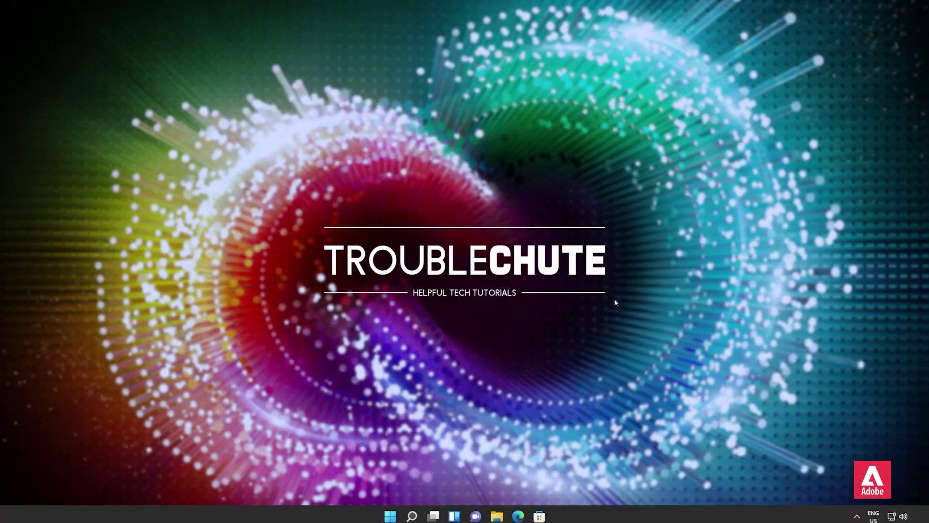